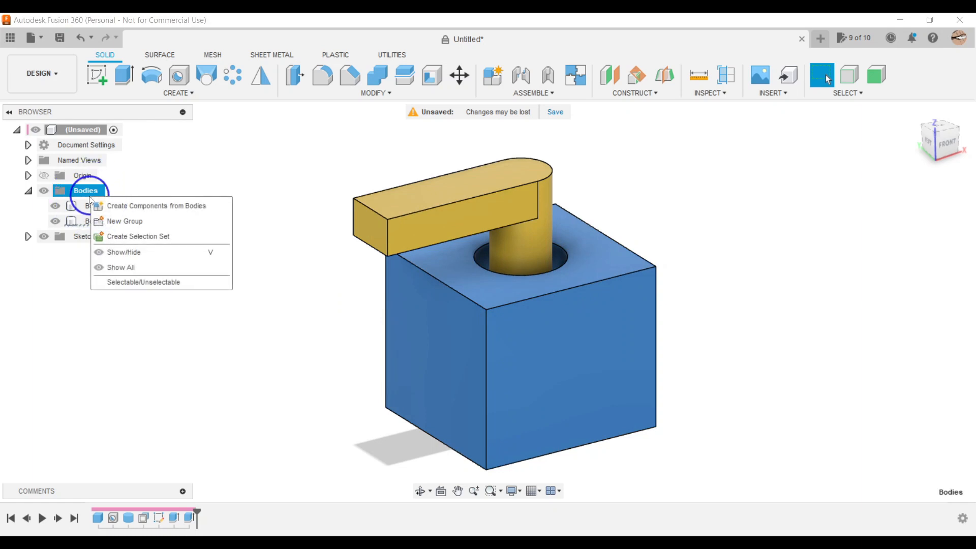
- Create components from both bodies and select each component in turn to identify it in the model
{"action": "left_click", "coordinate": [144, 206]}
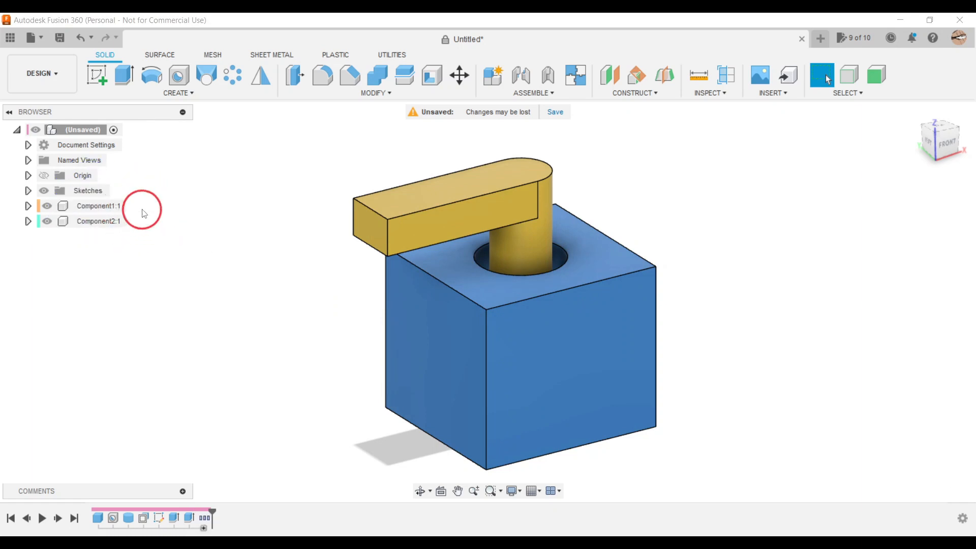
{"action": "left_click", "coordinate": [104, 206]}
{"action": "left_click", "coordinate": [101, 222]}
{"action": "left_click", "coordinate": [244, 285]}
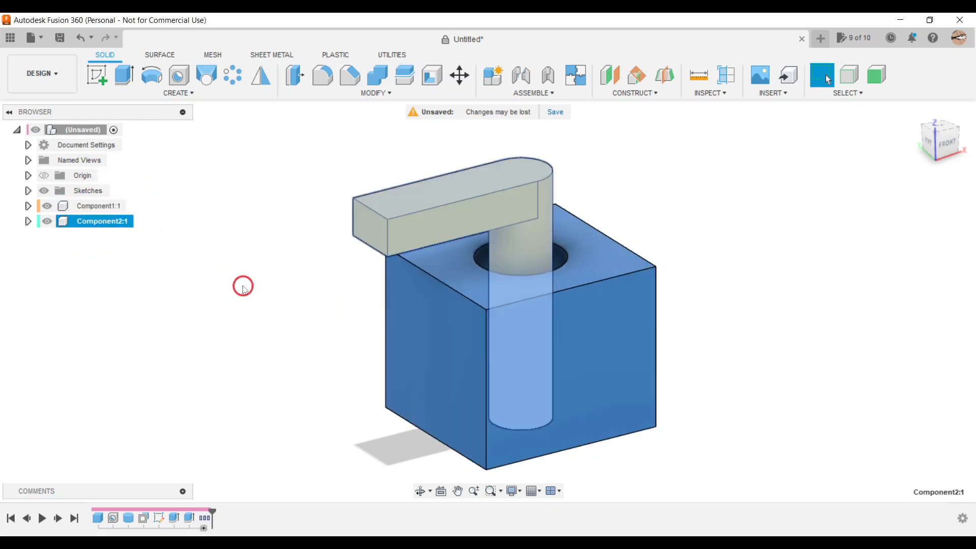
- Set up a revolute As-Built Joint between the handle and the block, snapped to the hole's rim, and preview its motion
{"action": "left_click", "coordinate": [533, 93]}
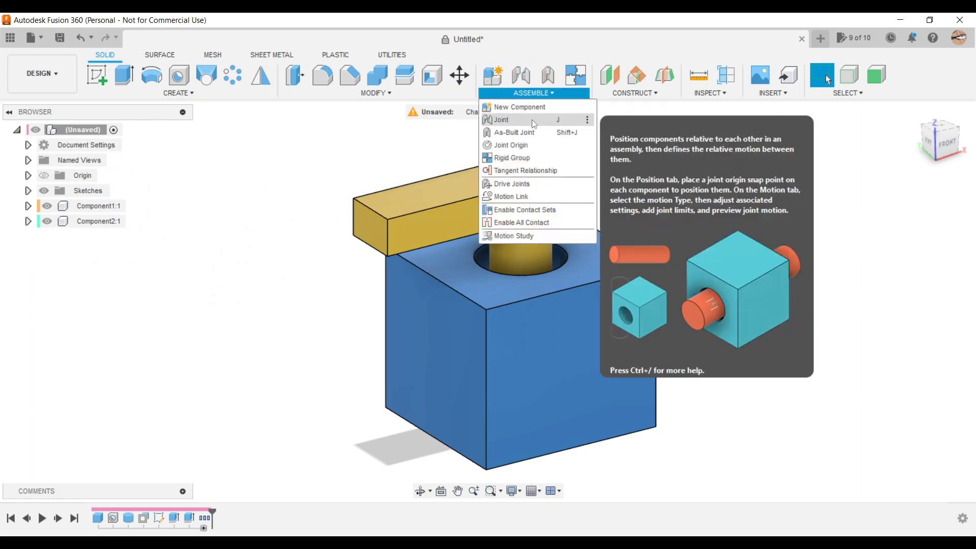
{"action": "left_click", "coordinate": [540, 132]}
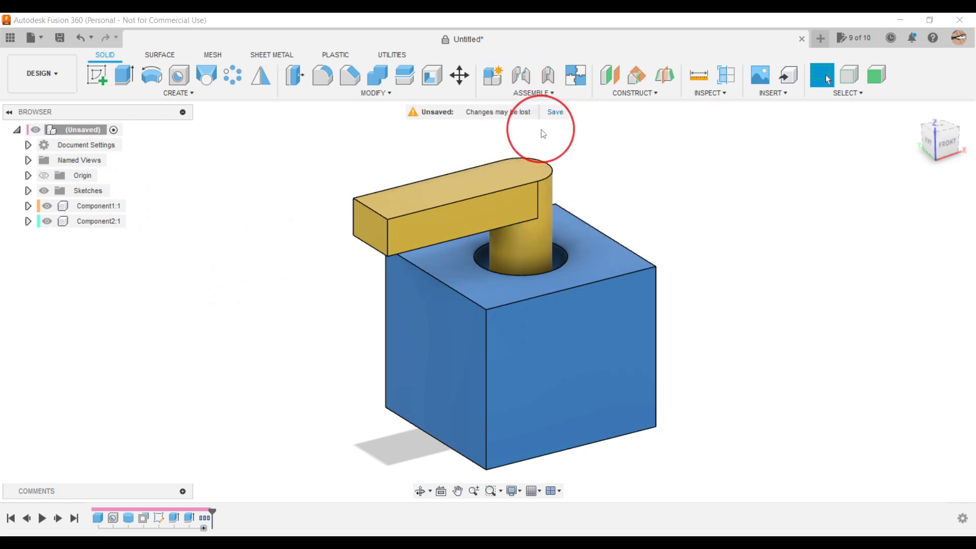
{"action": "left_click", "coordinate": [523, 195]}
{"action": "left_click", "coordinate": [594, 298]}
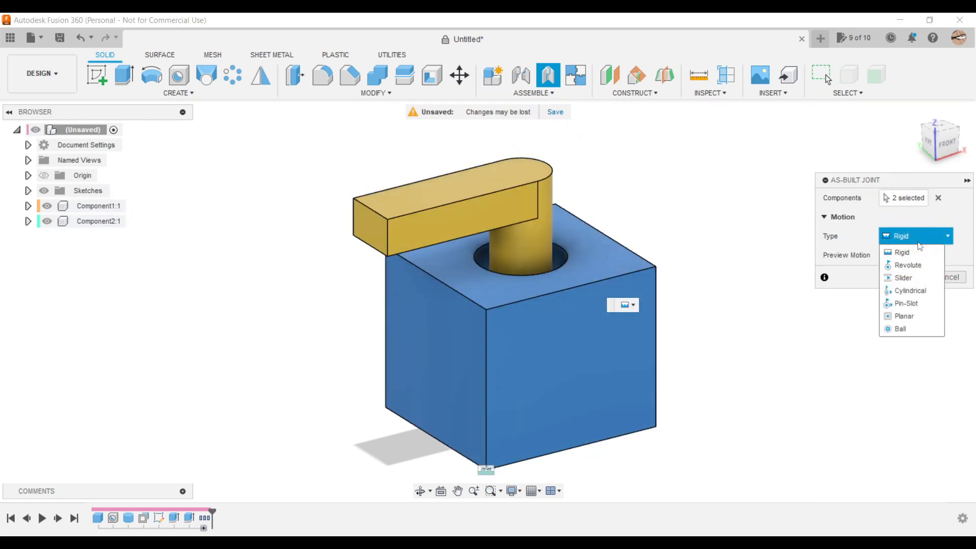
{"action": "left_click", "coordinate": [920, 263]}
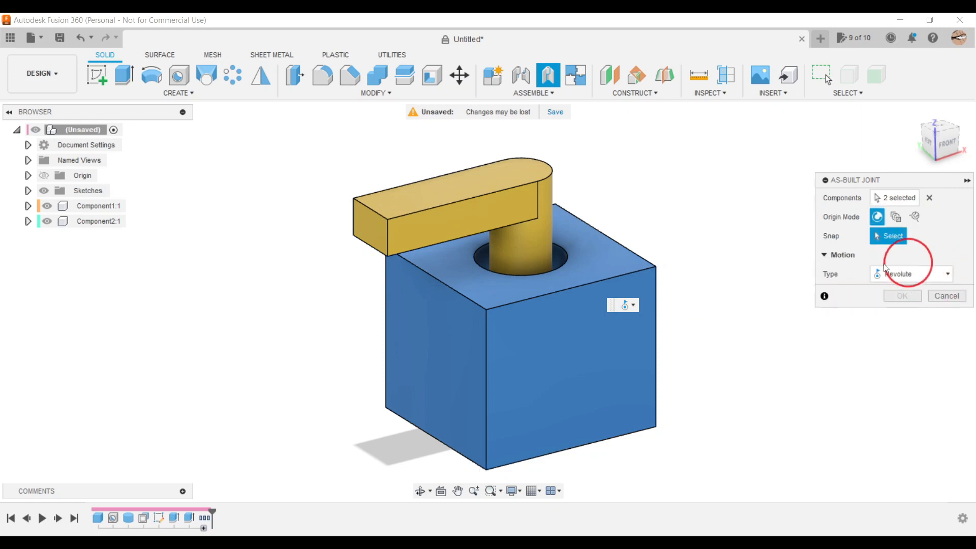
{"action": "left_click", "coordinate": [553, 267]}
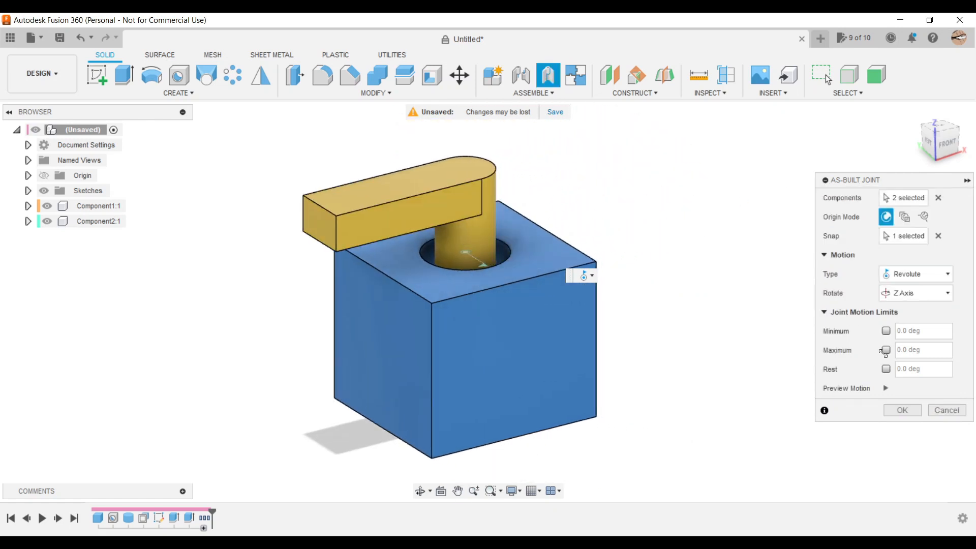
{"action": "left_click", "coordinate": [884, 388]}
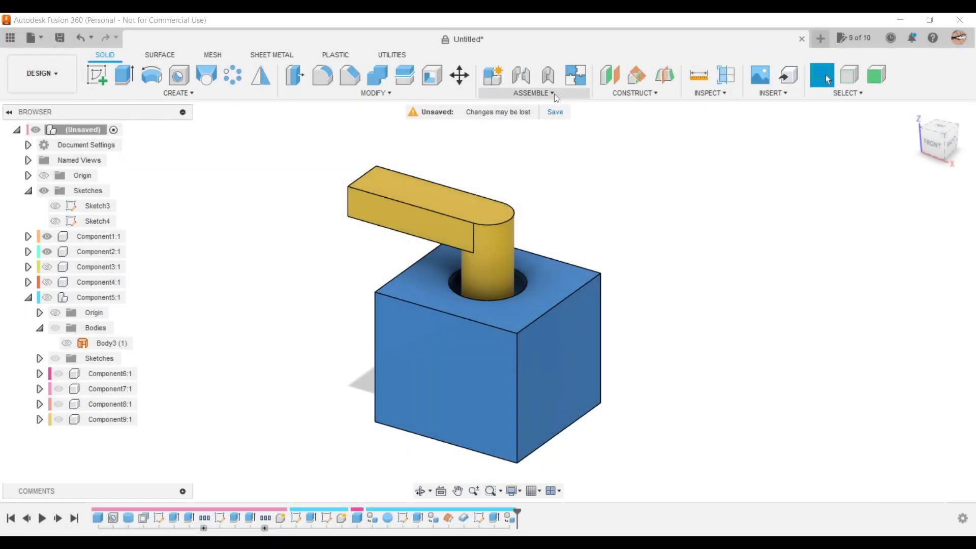
- Define a Revolute As-Built Joint between the yellow handle and the blue block, with its origin at the hole's circular rim
{"action": "left_click", "coordinate": [552, 93]}
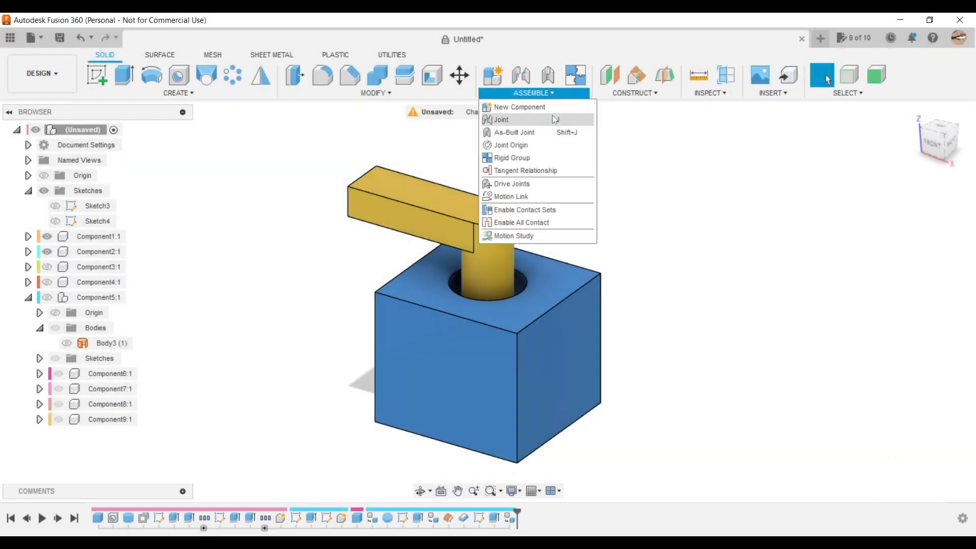
{"action": "left_click", "coordinate": [552, 132]}
{"action": "left_click", "coordinate": [494, 234]}
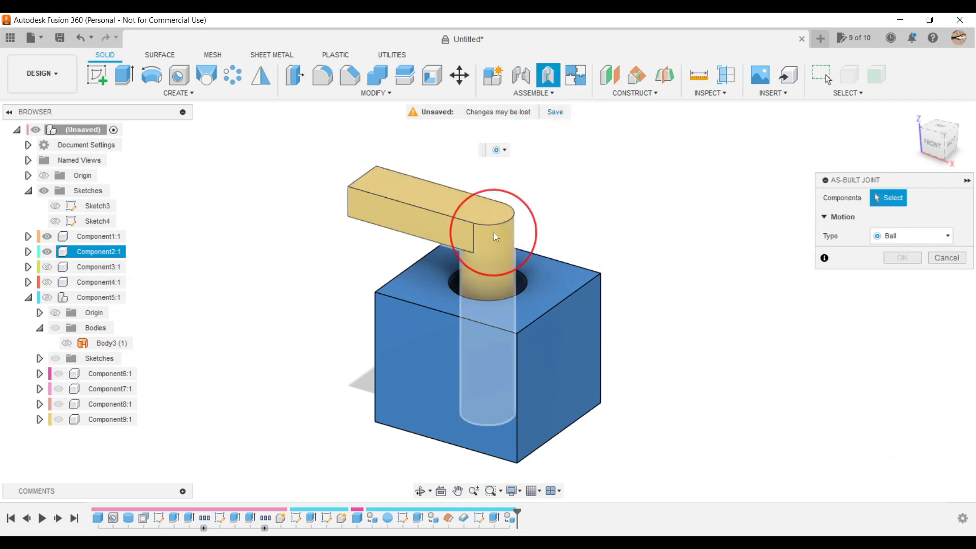
{"action": "left_click", "coordinate": [560, 317]}
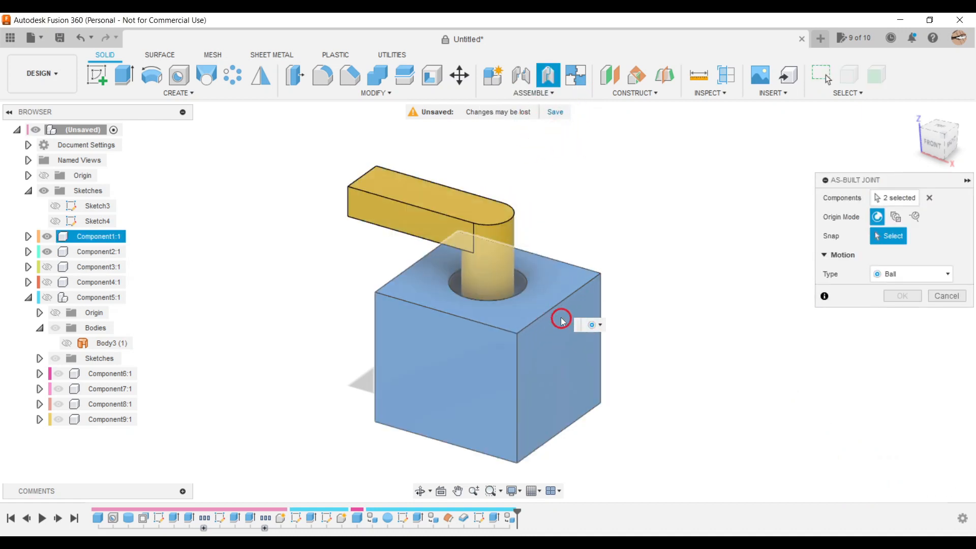
{"action": "left_click", "coordinate": [938, 271]}
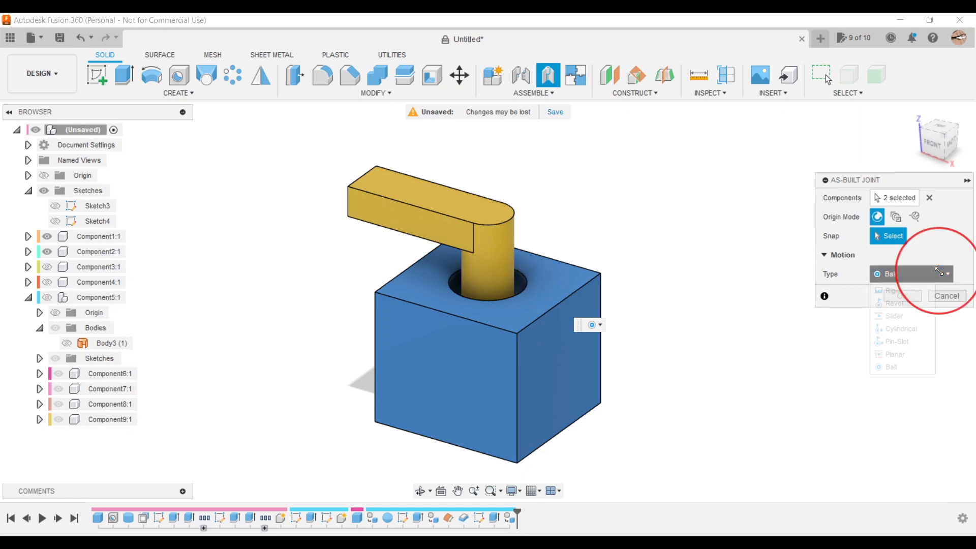
{"action": "left_click", "coordinate": [890, 300]}
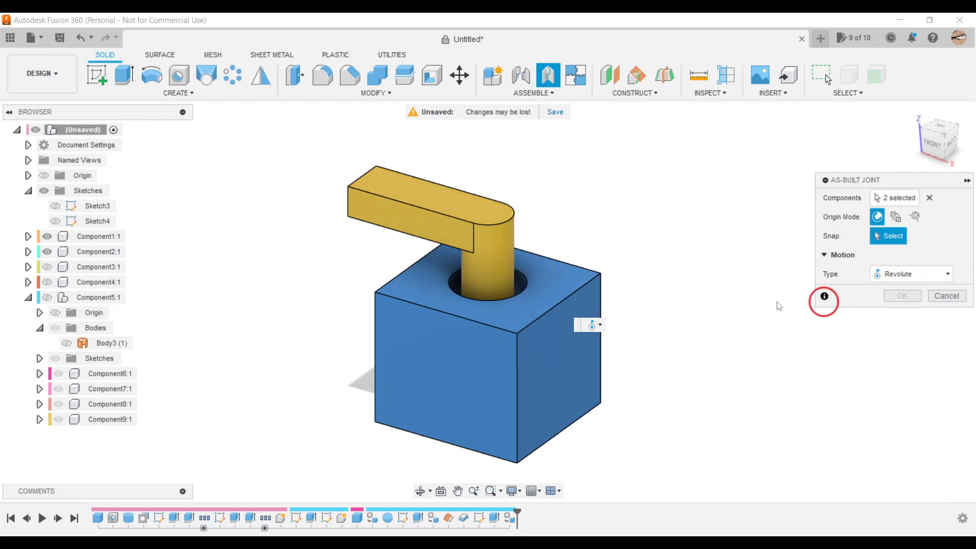
{"action": "left_click", "coordinate": [526, 283]}
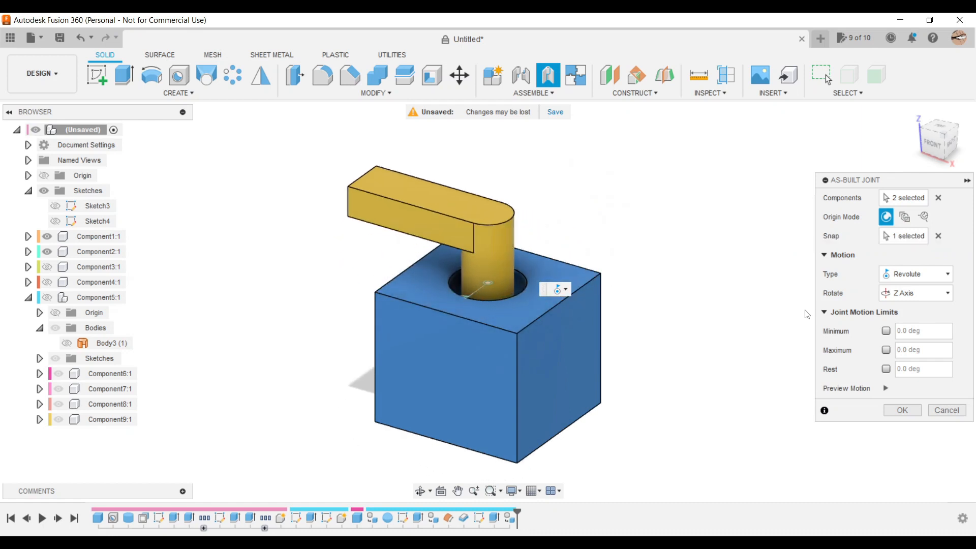
- Try a minimum rotation limit of -80 deg with a limits preview, and disable the minimum and maximum limits
{"action": "left_click", "coordinate": [886, 332]}
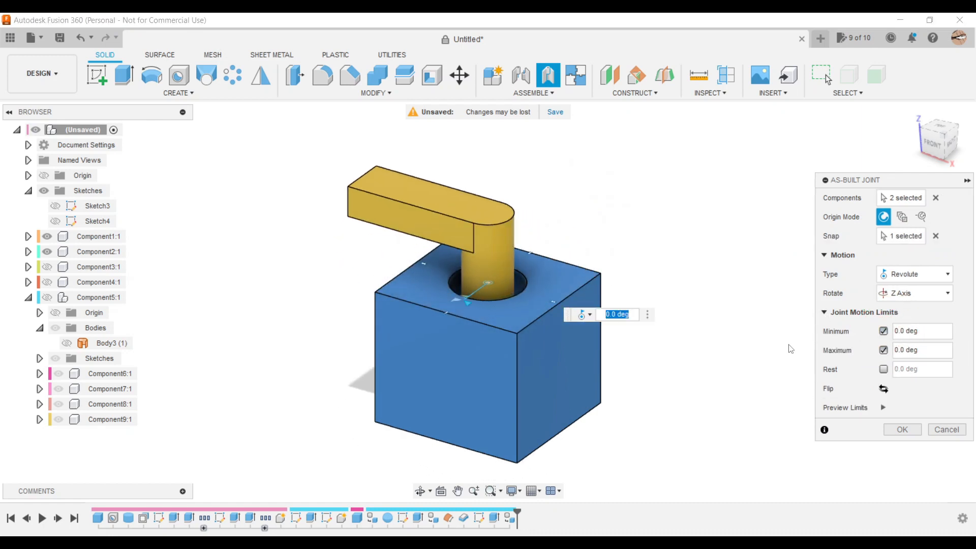
{"action": "left_click_drag", "start_coordinate": [468, 305], "coordinate": [547, 302]}
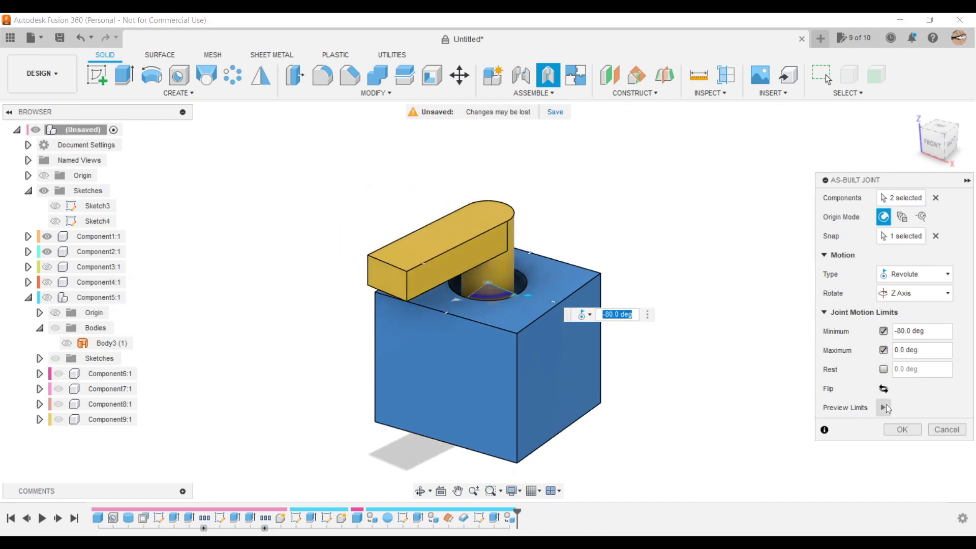
{"action": "left_click", "coordinate": [884, 407]}
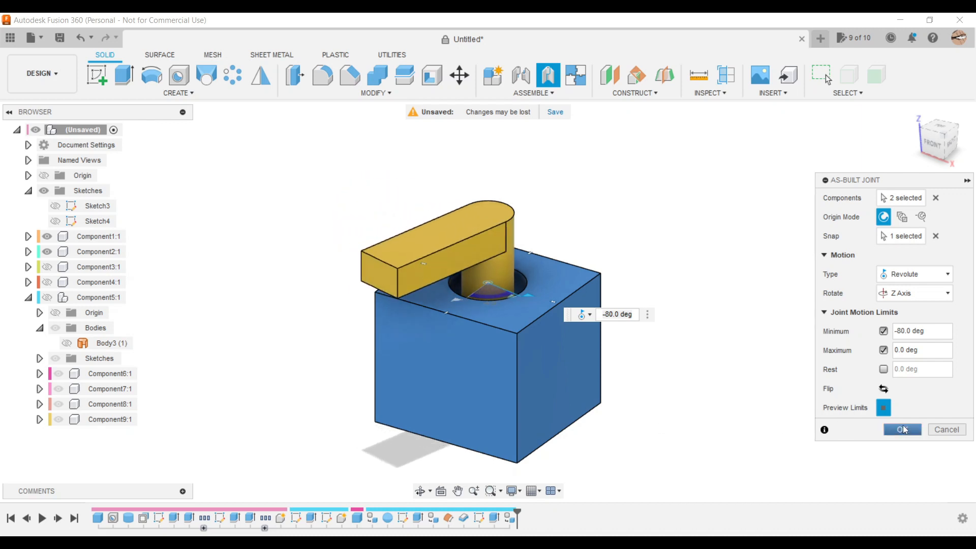
{"action": "left_click", "coordinate": [883, 350]}
{"action": "left_click", "coordinate": [883, 331]}
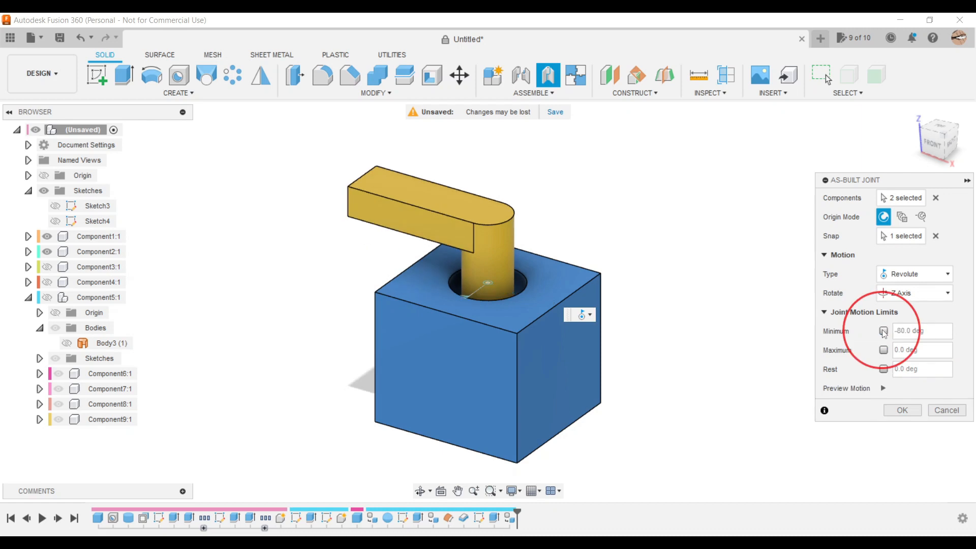
- Preview the unlimited revolute motion of the handle and accept the joint
{"action": "left_click", "coordinate": [885, 389]}
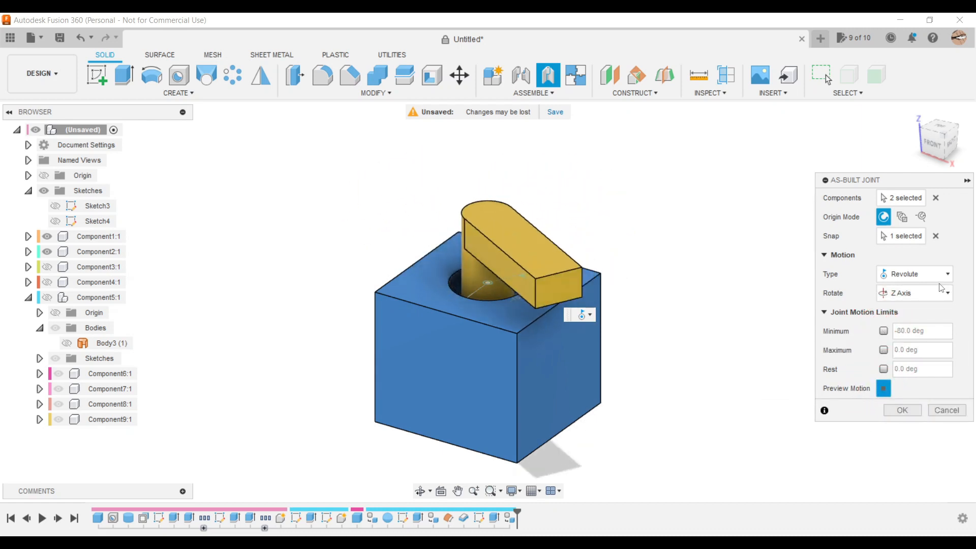
{"action": "left_click", "coordinate": [902, 411]}
- Test the revolute joint by moving the block and the handle in the model, and revert their positions
{"action": "left_click_drag", "start_coordinate": [499, 347], "coordinate": [510, 379]}
{"action": "left_click_drag", "start_coordinate": [428, 238], "coordinate": [432, 198]}
{"action": "left_click", "coordinate": [935, 71]}
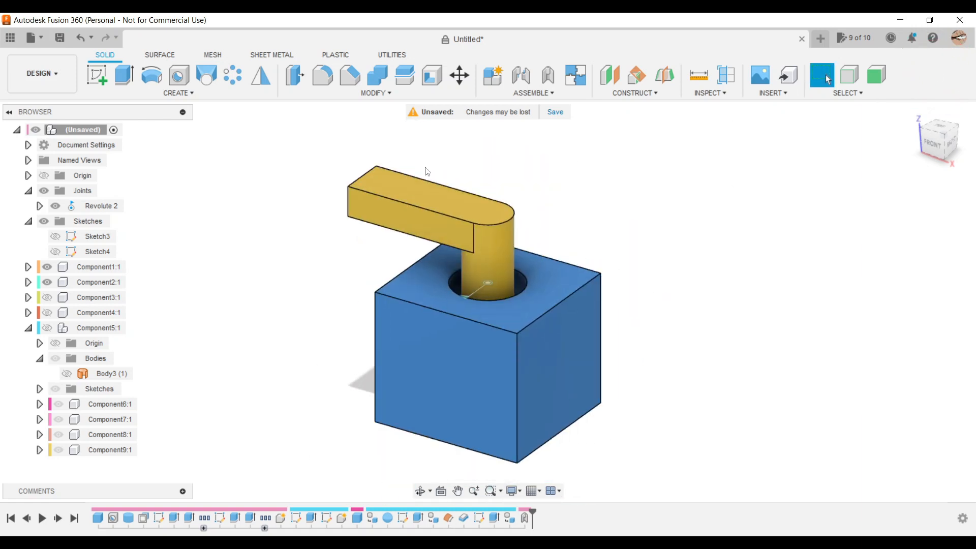
- Ground the blue block component so that it stays fixed in place
{"action": "left_click", "coordinate": [417, 314]}
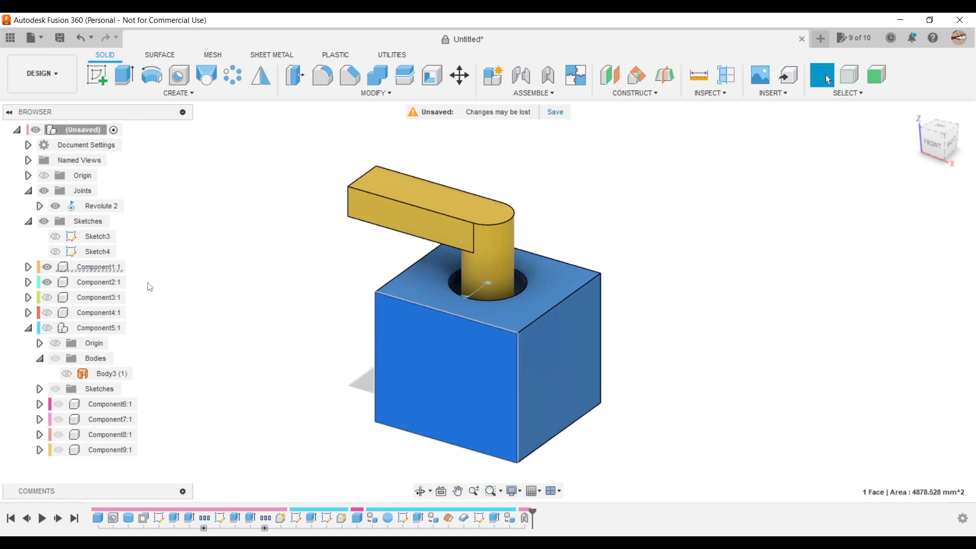
{"action": "right_click", "coordinate": [100, 269]}
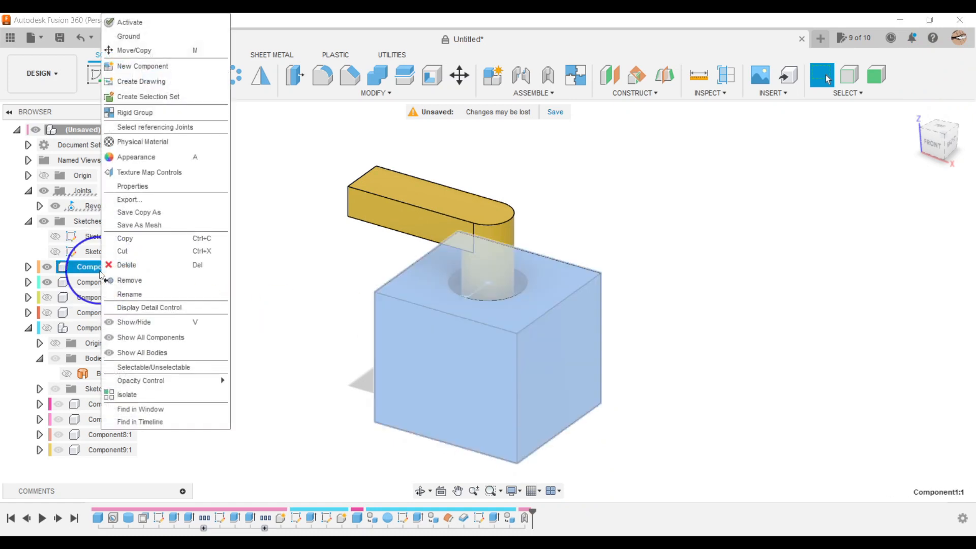
{"action": "left_click", "coordinate": [129, 37]}
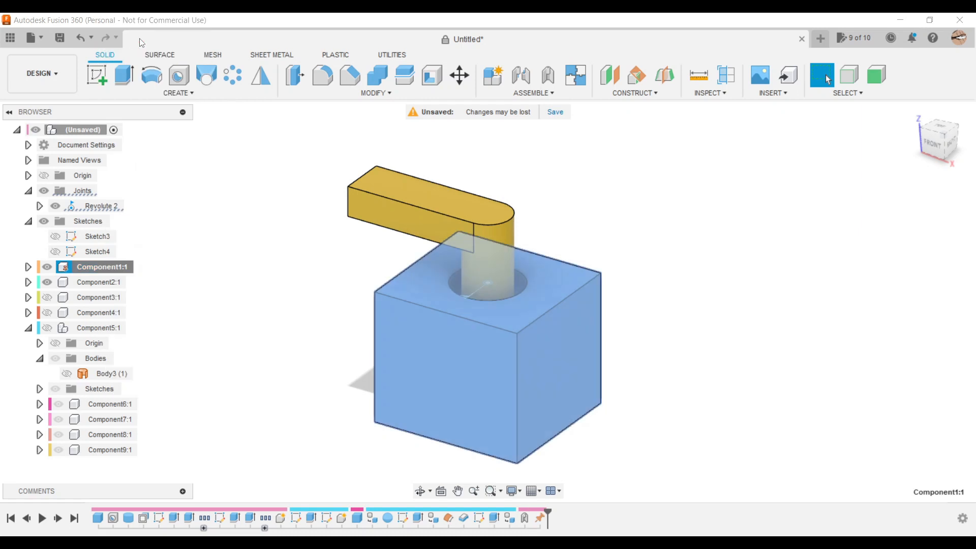
{"action": "left_click", "coordinate": [263, 315]}
- Test the handle's rotation against the grounded block and revert the handle to its original position
{"action": "left_click", "coordinate": [460, 353]}
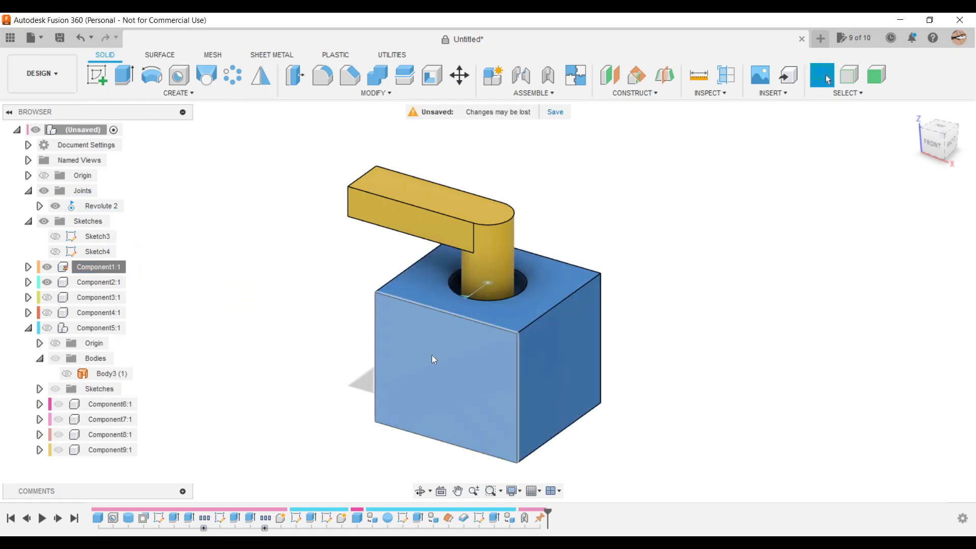
{"action": "left_click_drag", "start_coordinate": [388, 209], "coordinate": [630, 269]}
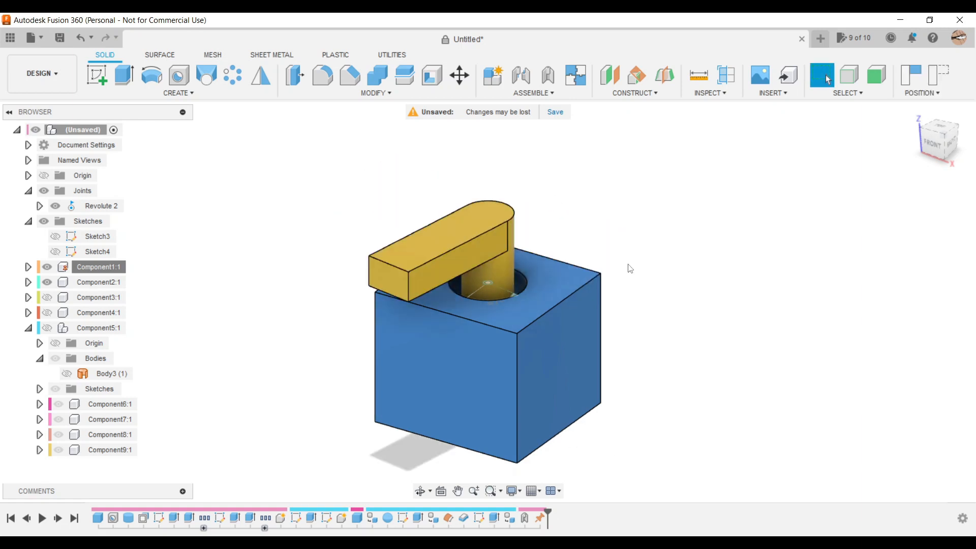
{"action": "left_click", "coordinate": [941, 75]}
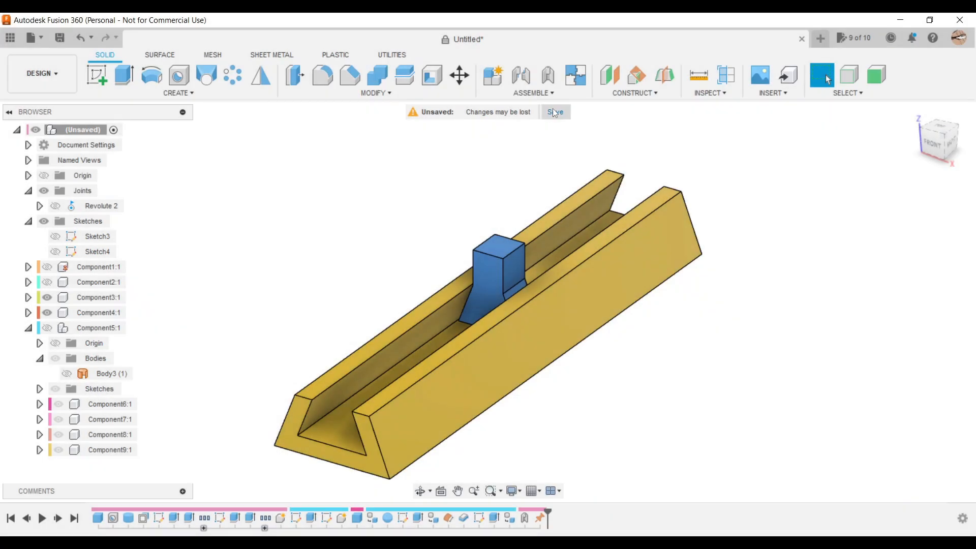
- Define a Slider As-Built Joint between the blue sliding block and the yellow rail, snapped to the rail's long inner top edge
{"action": "left_click", "coordinate": [550, 94]}
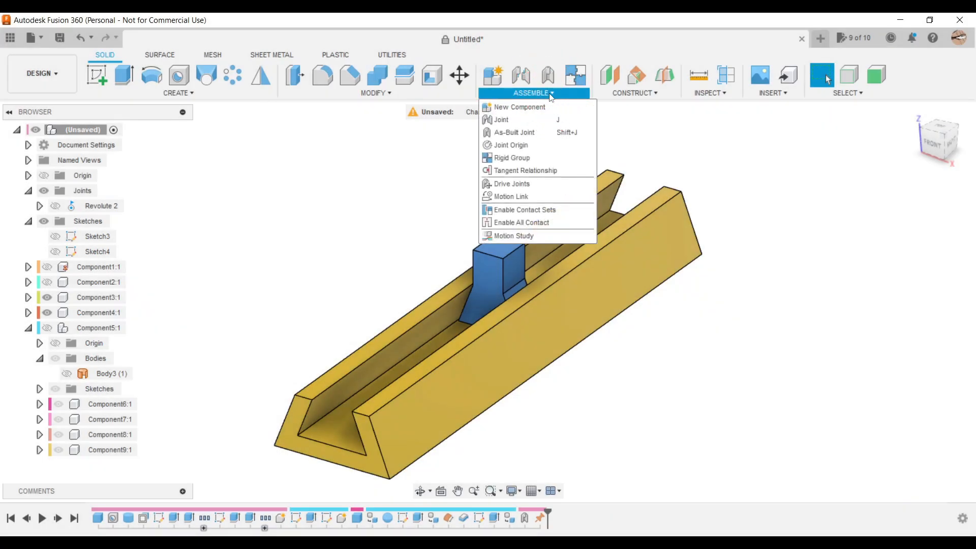
{"action": "left_click", "coordinate": [548, 132]}
{"action": "left_click", "coordinate": [480, 267]}
{"action": "left_click", "coordinate": [616, 263]}
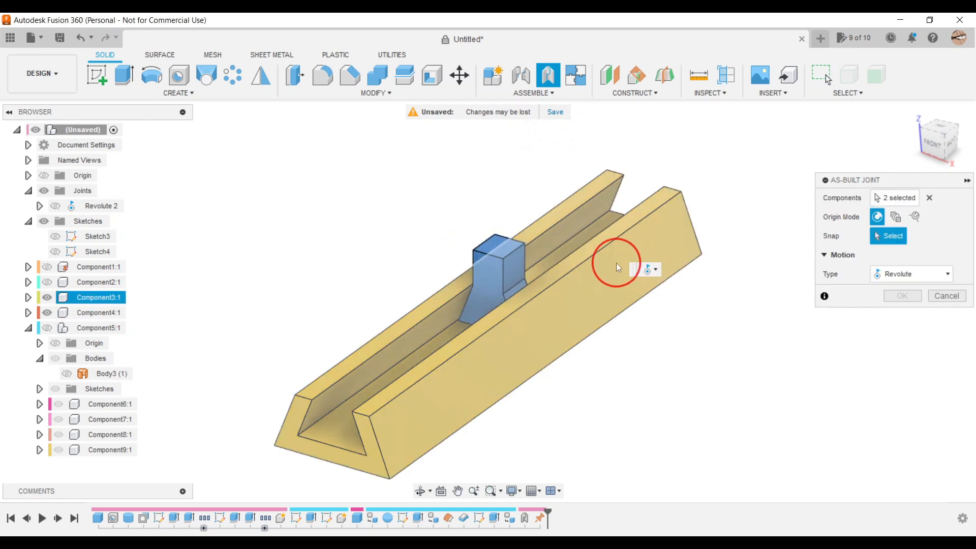
{"action": "left_click", "coordinate": [902, 274]}
{"action": "left_click", "coordinate": [894, 316]}
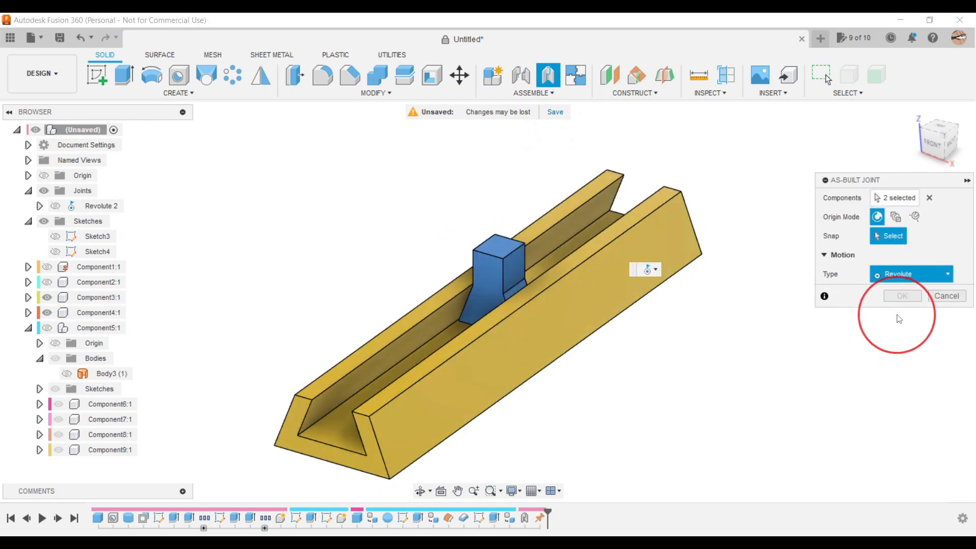
{"action": "left_click", "coordinate": [565, 258]}
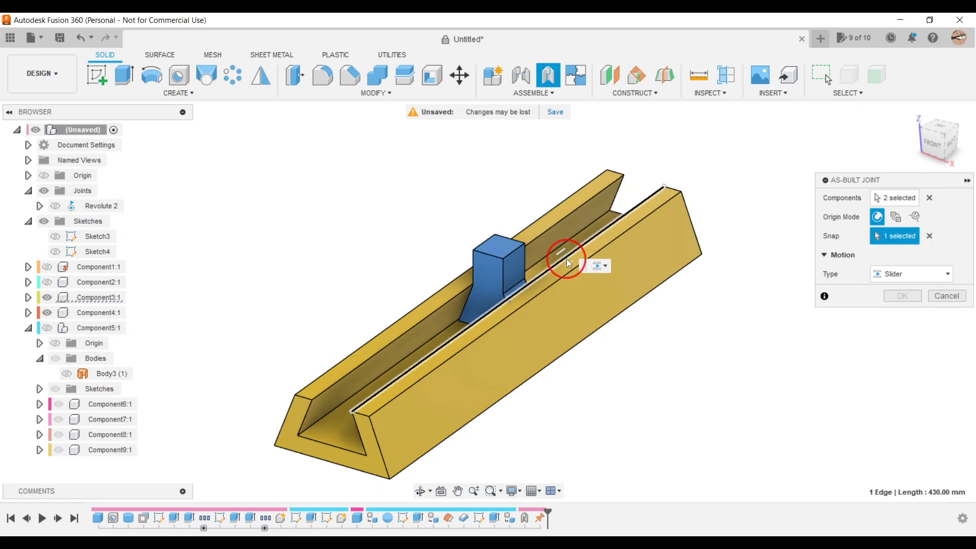
{"action": "left_click", "coordinate": [490, 310]}
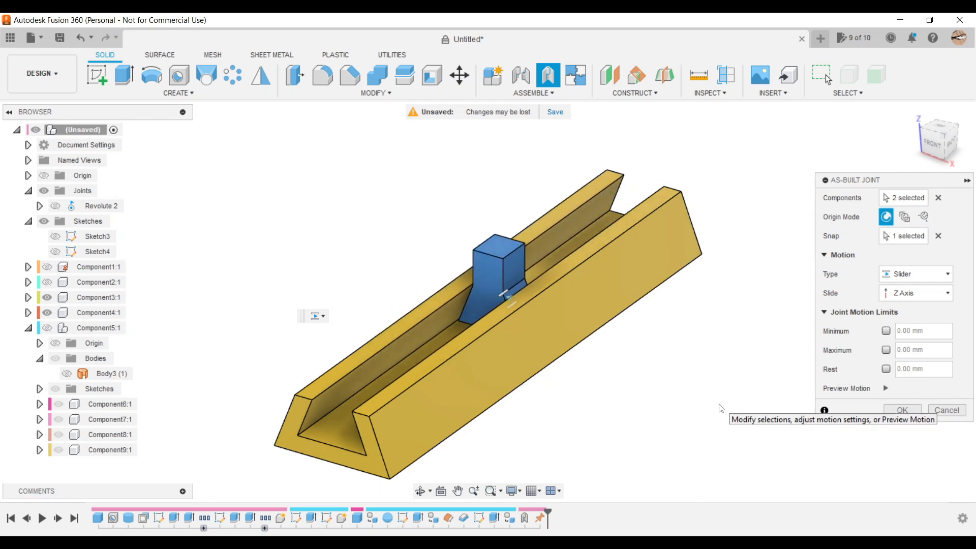
- Try a minimum slide limit of 140 mm with a limits preview, and disable the limit
{"action": "left_click", "coordinate": [885, 331]}
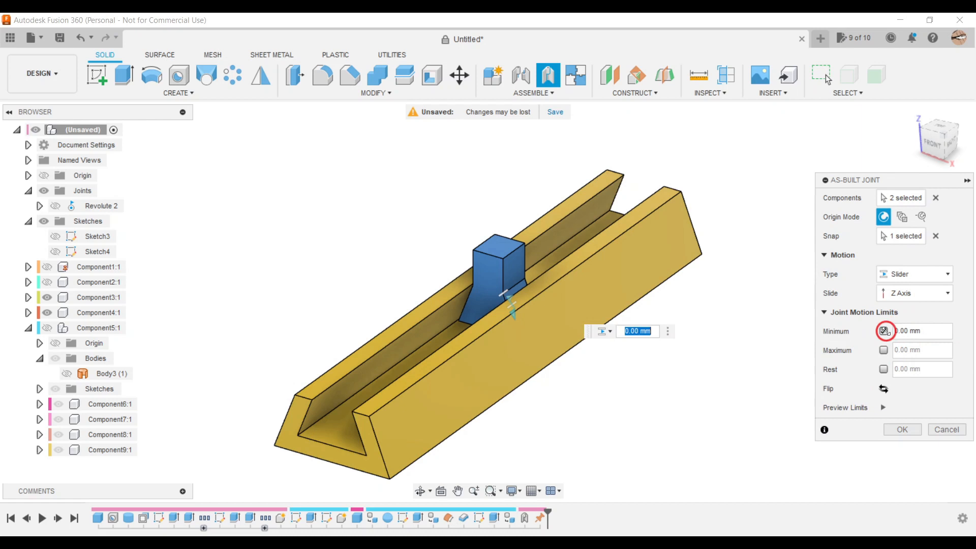
{"action": "left_click_drag", "start_coordinate": [513, 314], "coordinate": [639, 275]}
{"action": "left_click", "coordinate": [881, 407]}
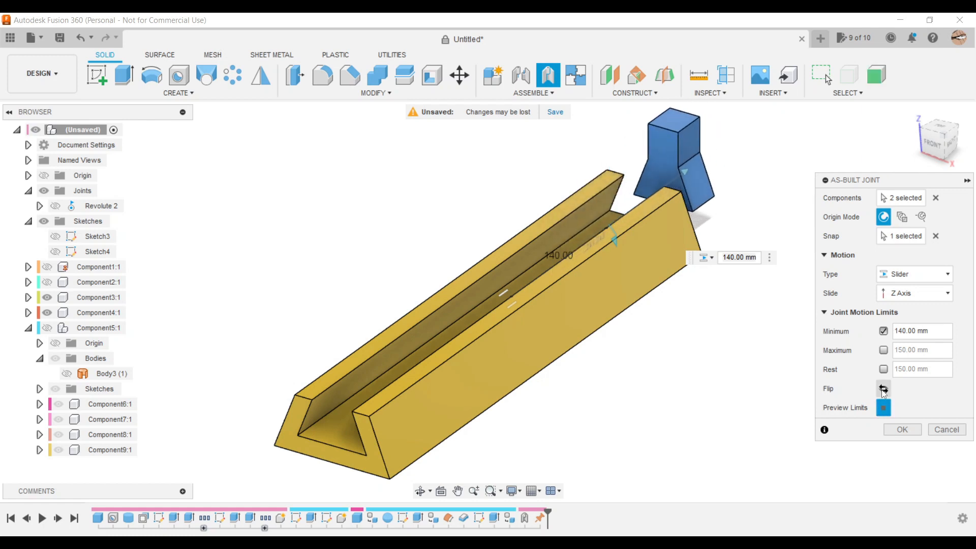
{"action": "left_click", "coordinate": [884, 331]}
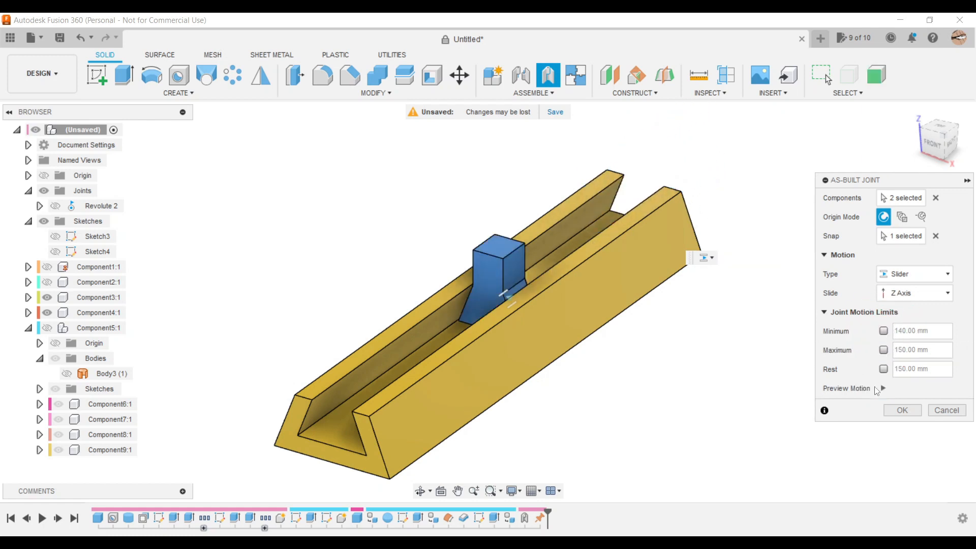
- Preview the unrestricted slide motion of the blue block and create the slider joint
{"action": "left_click", "coordinate": [883, 388]}
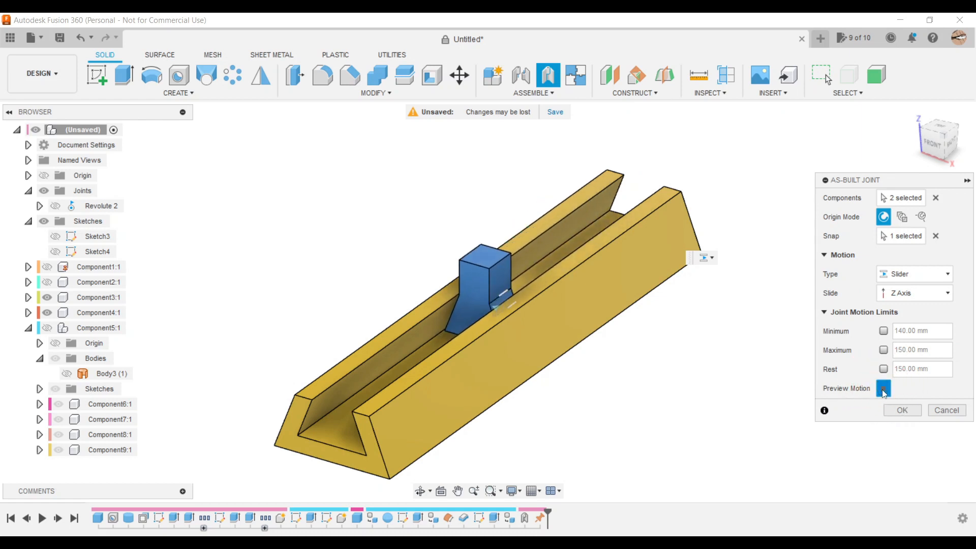
{"action": "left_click", "coordinate": [898, 410]}
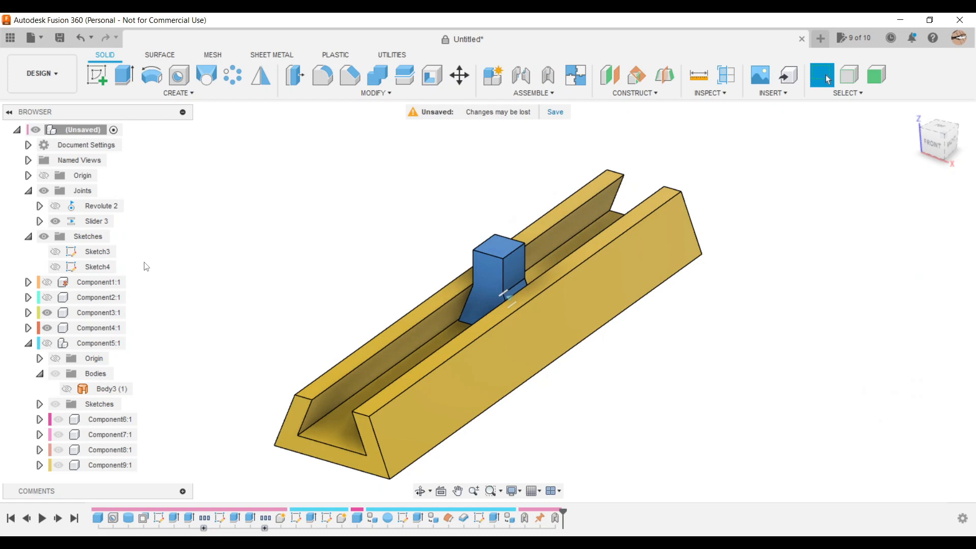
- Ground the yellow rail component and test the blue block's sliding movement along it
{"action": "left_click", "coordinate": [436, 367]}
{"action": "left_click", "coordinate": [278, 361]}
{"action": "right_click", "coordinate": [113, 314]}
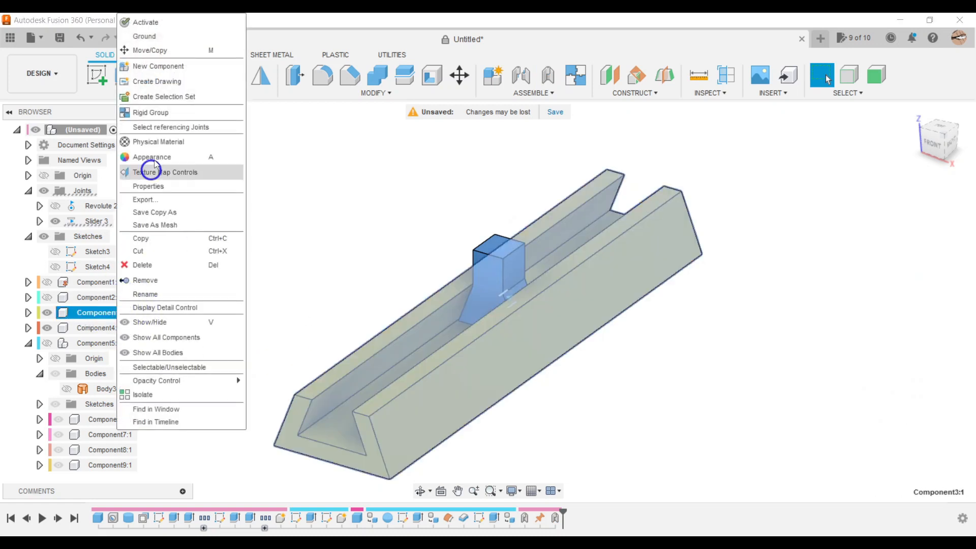
{"action": "left_click", "coordinate": [190, 42]}
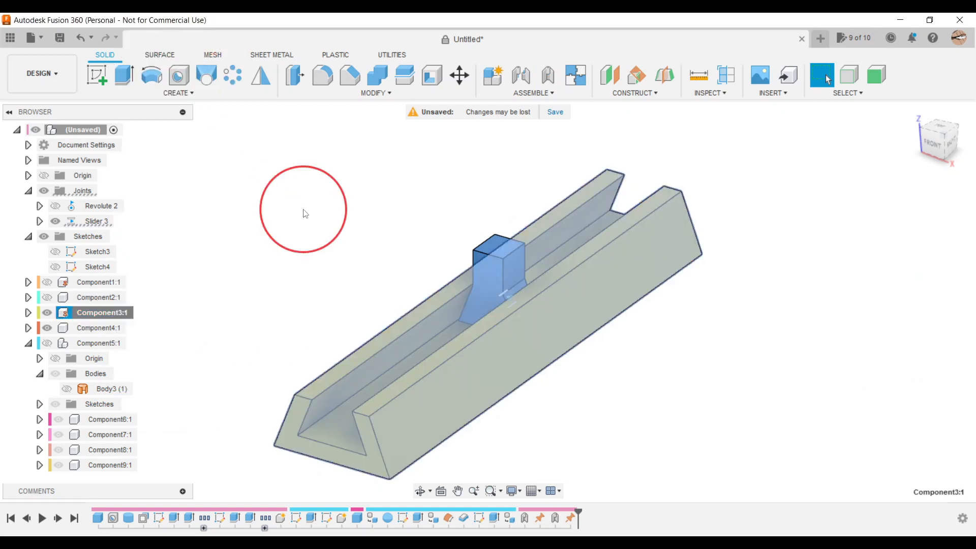
{"action": "left_click", "coordinate": [437, 270]}
{"action": "left_click_drag", "start_coordinate": [496, 277], "coordinate": [527, 292]}
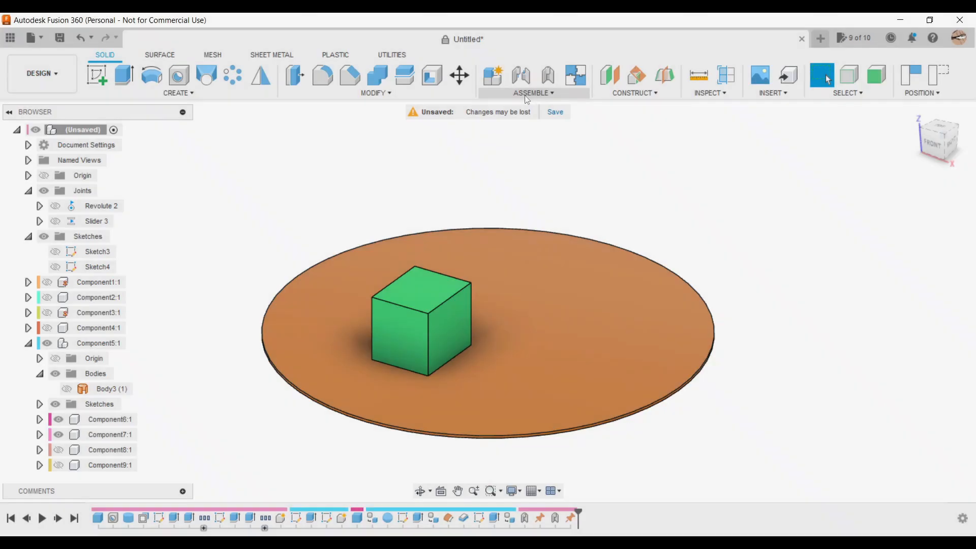
- Define a Planar As-Built Joint between the green cube and the orange disc, snapped to the disc's top face
{"action": "left_click", "coordinate": [526, 95]}
{"action": "left_click", "coordinate": [535, 131]}
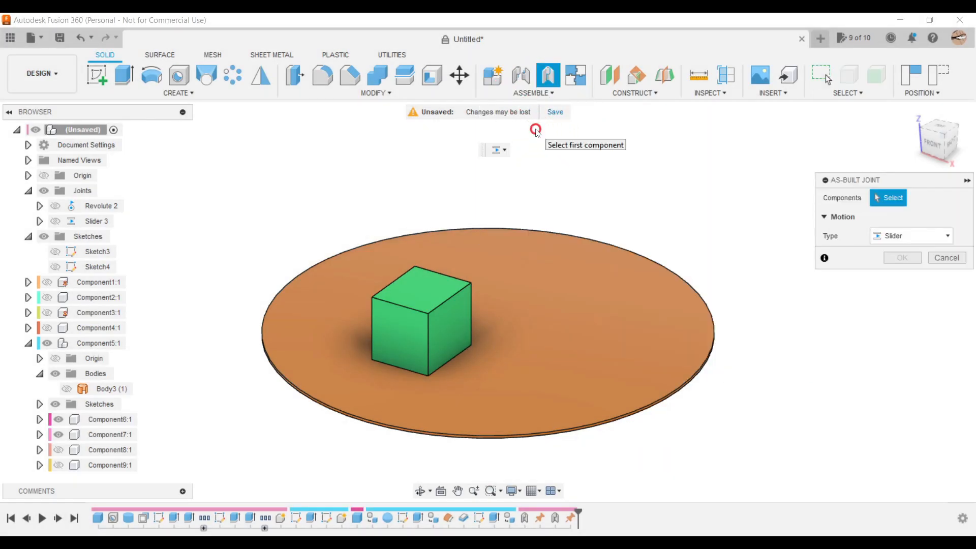
{"action": "left_click", "coordinate": [441, 302]}
{"action": "left_click", "coordinate": [632, 307]}
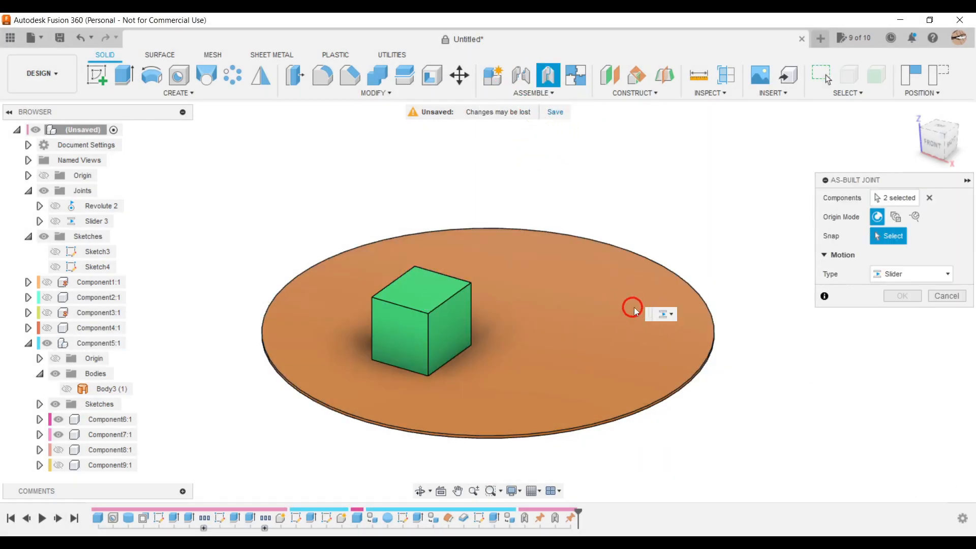
{"action": "left_click", "coordinate": [875, 277]}
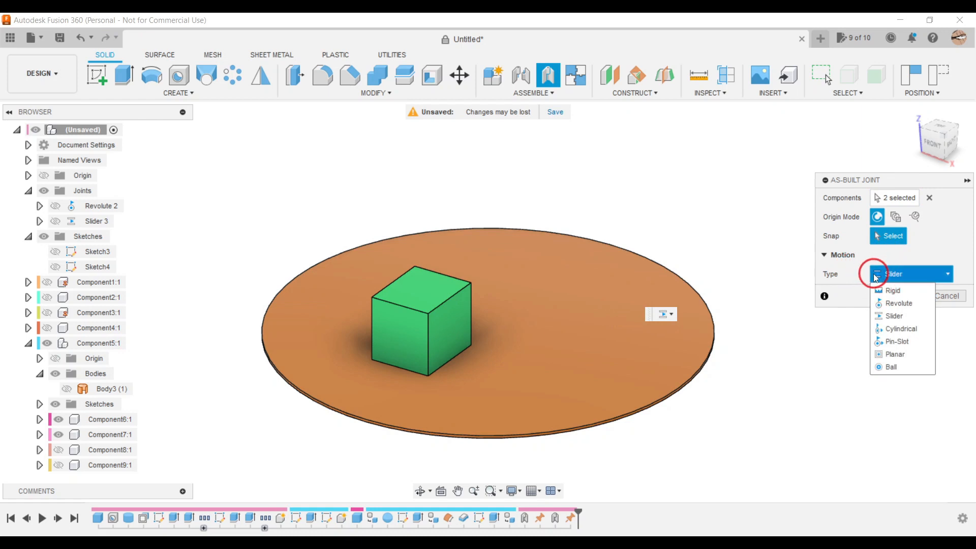
{"action": "left_click", "coordinate": [904, 354]}
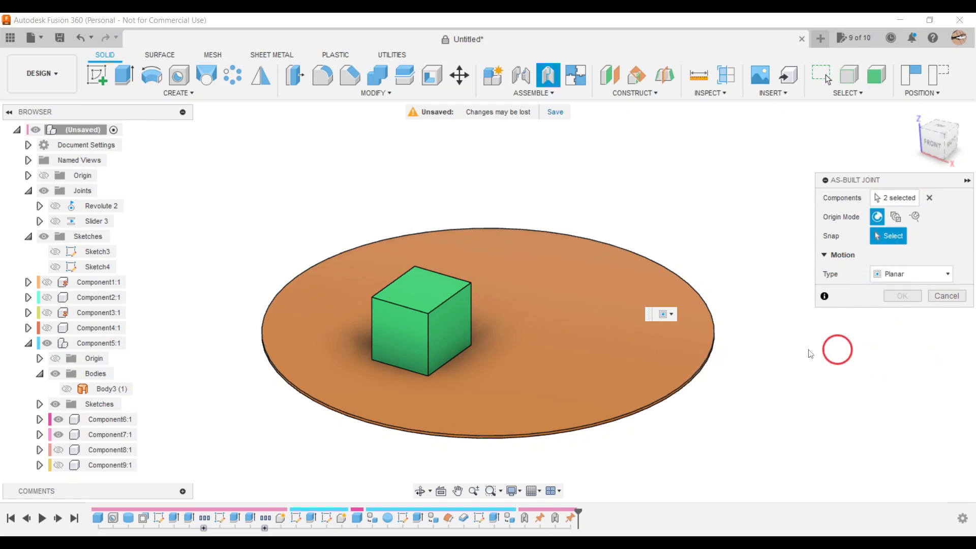
{"action": "left_click", "coordinate": [549, 345]}
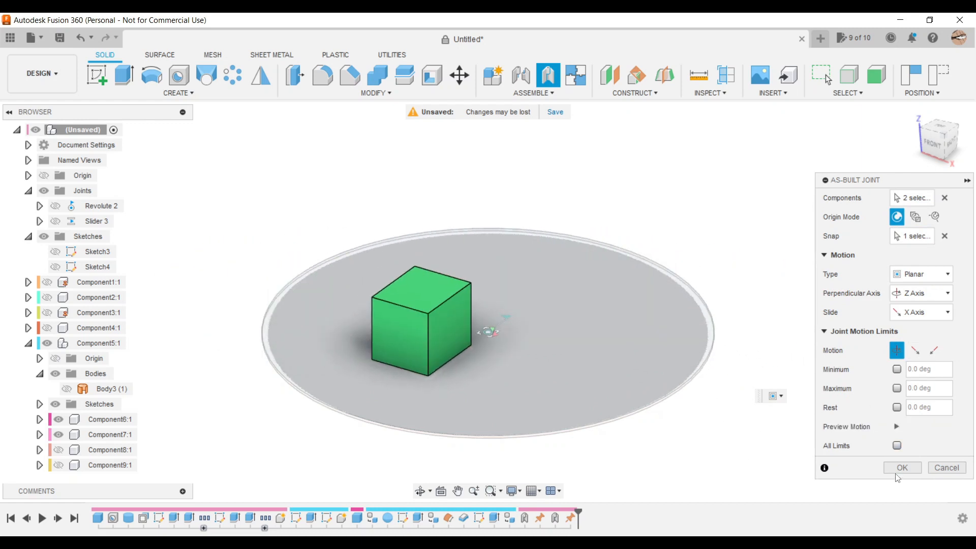
- Preview the planar joint's rotation and both slide motions, and create the joint
{"action": "left_click", "coordinate": [897, 427]}
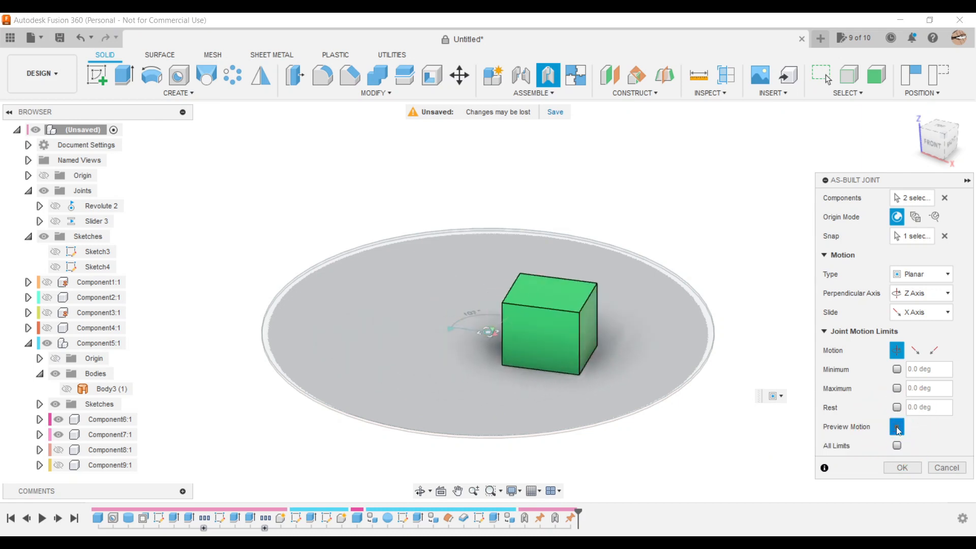
{"action": "left_click", "coordinate": [915, 355]}
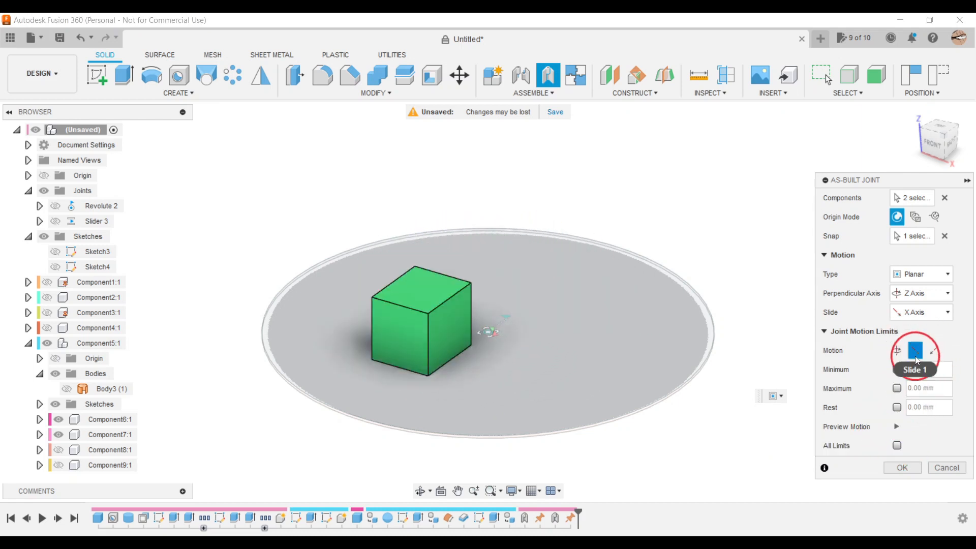
{"action": "left_click", "coordinate": [897, 427]}
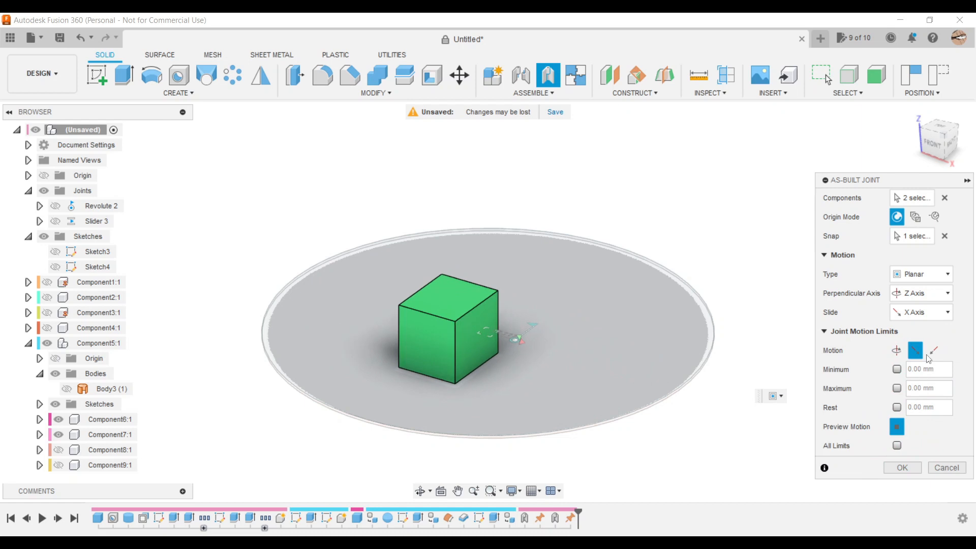
{"action": "left_click", "coordinate": [931, 350]}
{"action": "left_click", "coordinate": [897, 429]}
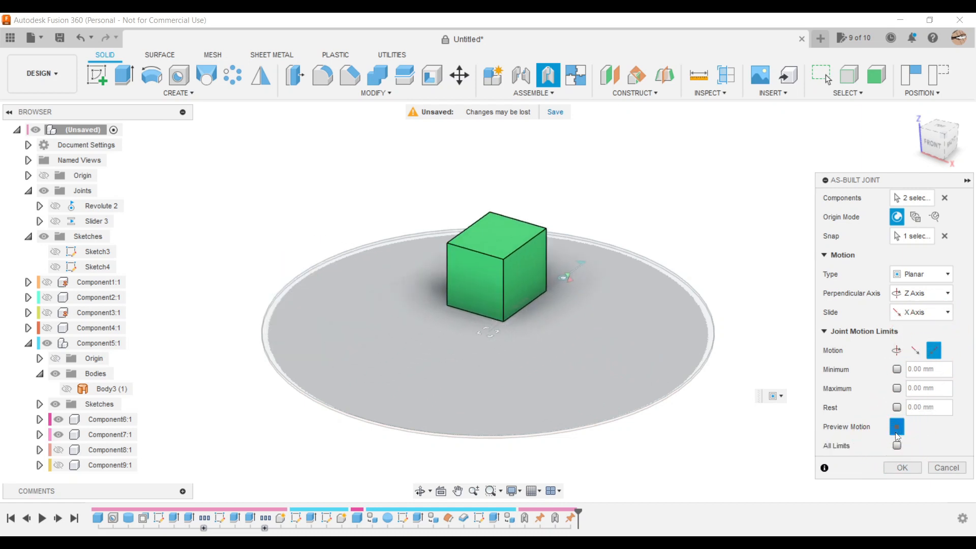
{"action": "left_click", "coordinate": [902, 467]}
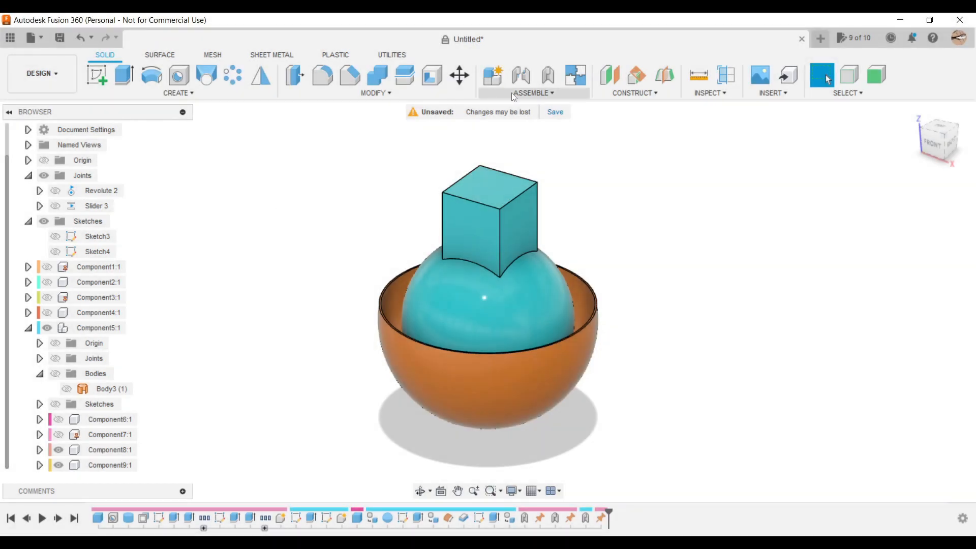
- Create a Ball As-Built Joint between the turquoise ball component and the orange bowl, snapped to the spherical surface
{"action": "left_click", "coordinate": [516, 95]}
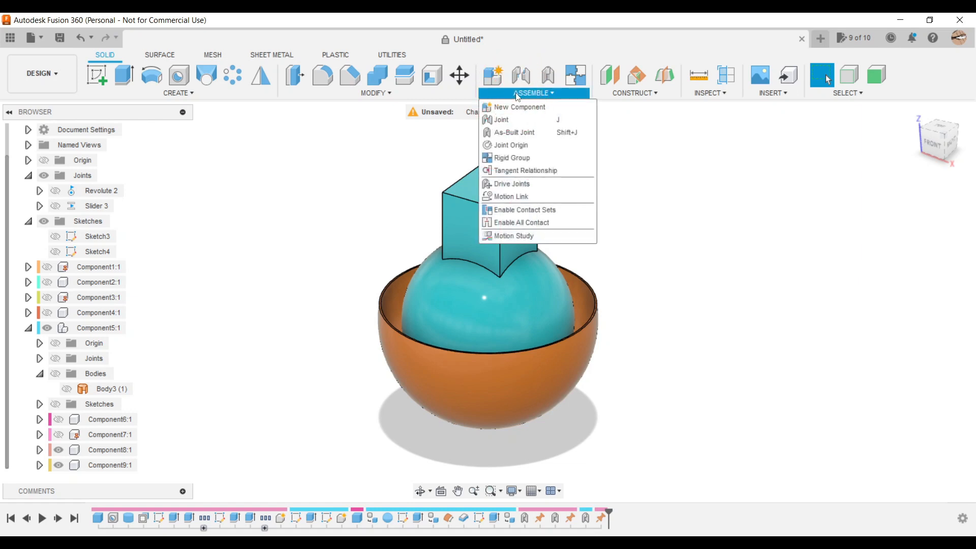
{"action": "left_click", "coordinate": [515, 132]}
{"action": "left_click", "coordinate": [549, 282]}
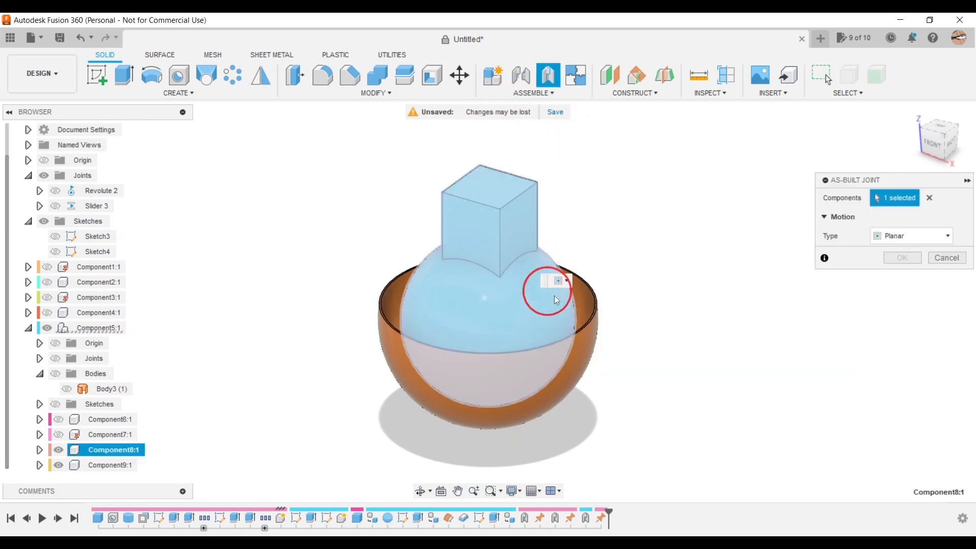
{"action": "left_click", "coordinate": [583, 344]}
{"action": "left_click", "coordinate": [905, 274]}
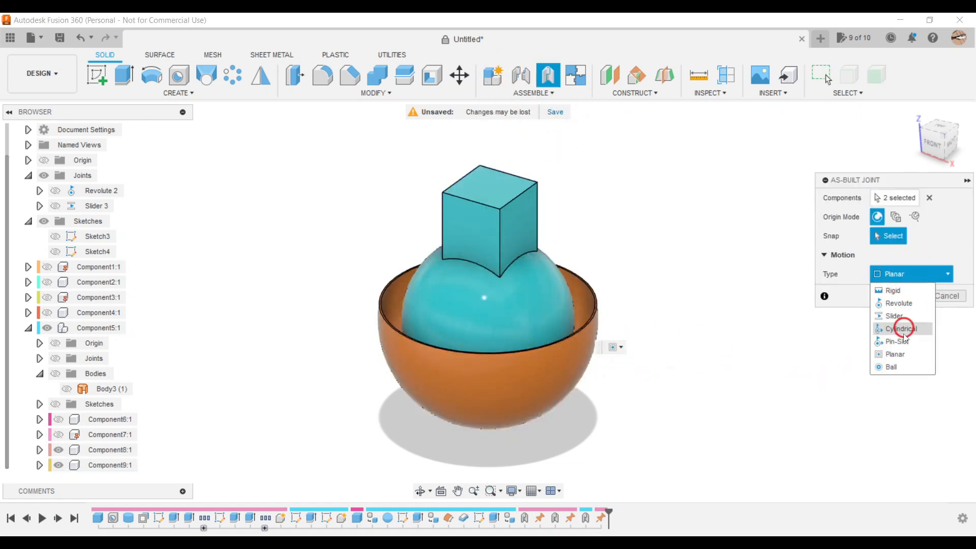
{"action": "left_click", "coordinate": [901, 366]}
{"action": "left_click", "coordinate": [492, 321]}
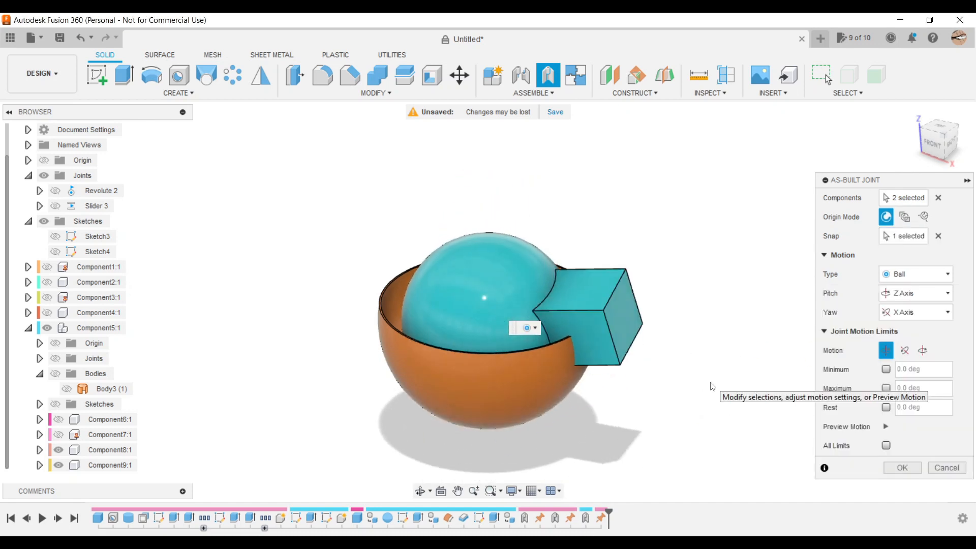
{"action": "left_click", "coordinate": [902, 468]}
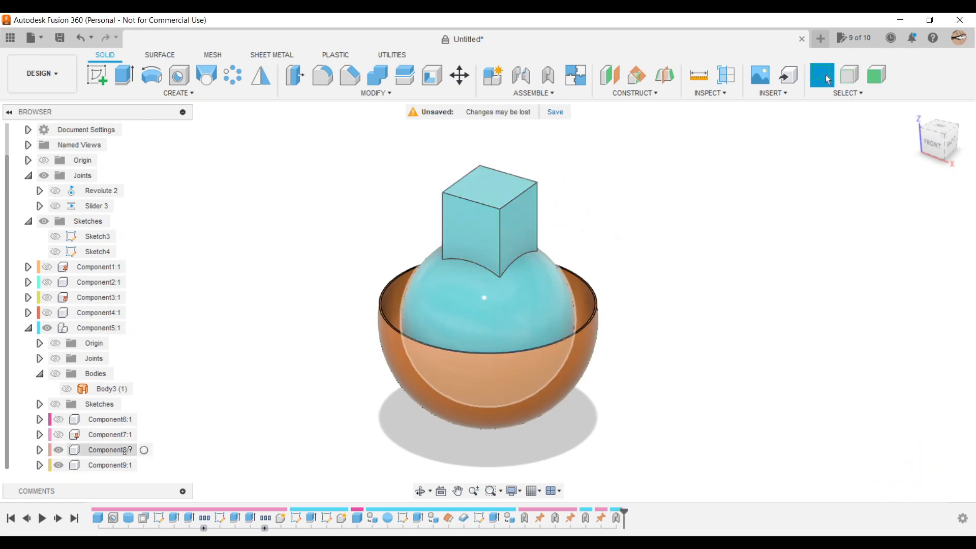
- Ground the orange bowl component and test the turquoise ball's free rotation inside it
{"action": "left_click", "coordinate": [110, 464]}
{"action": "right_click", "coordinate": [119, 465]}
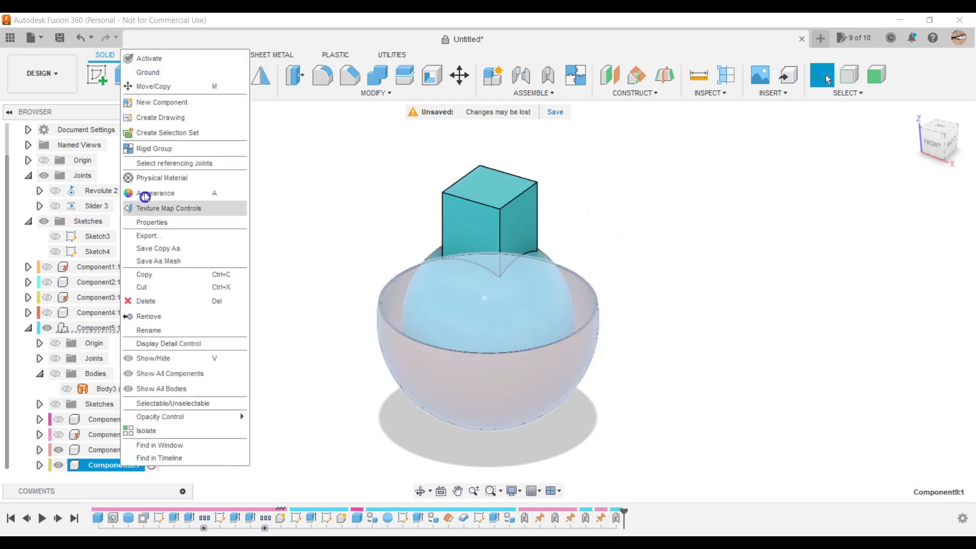
{"action": "left_click", "coordinate": [160, 75]}
{"action": "left_click", "coordinate": [311, 281]}
{"action": "left_click_drag", "start_coordinate": [509, 237], "coordinate": [730, 217]}
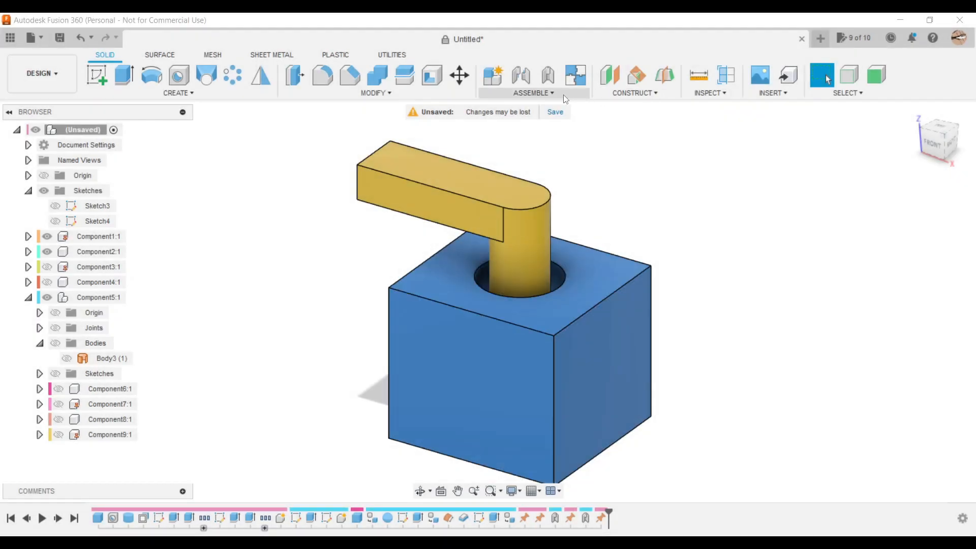
- Define a Cylindrical As-Built Joint between the yellow handle and the blue block, snapped at the handle's shaft in the hole
{"action": "left_click", "coordinate": [563, 95]}
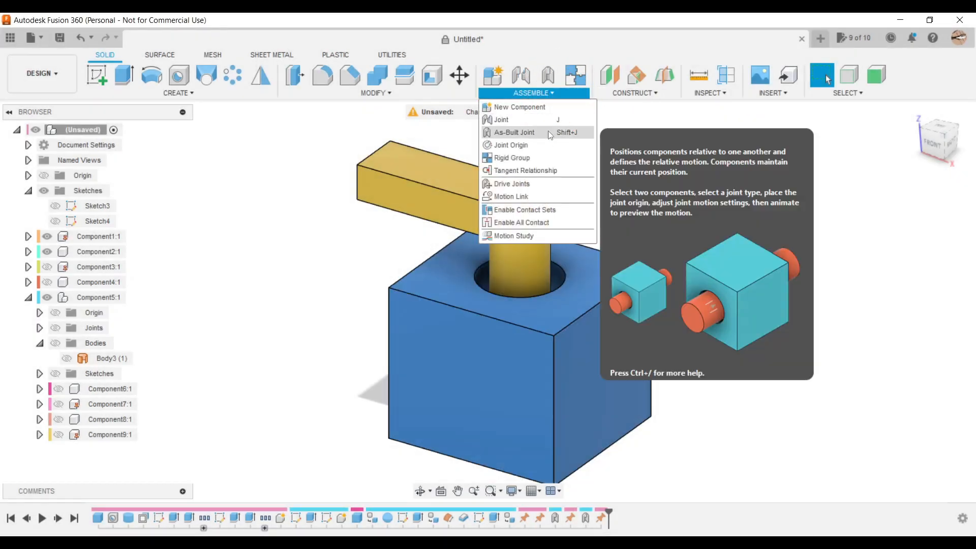
{"action": "left_click", "coordinate": [548, 130]}
{"action": "left_click", "coordinate": [545, 218]}
{"action": "left_click", "coordinate": [600, 287]}
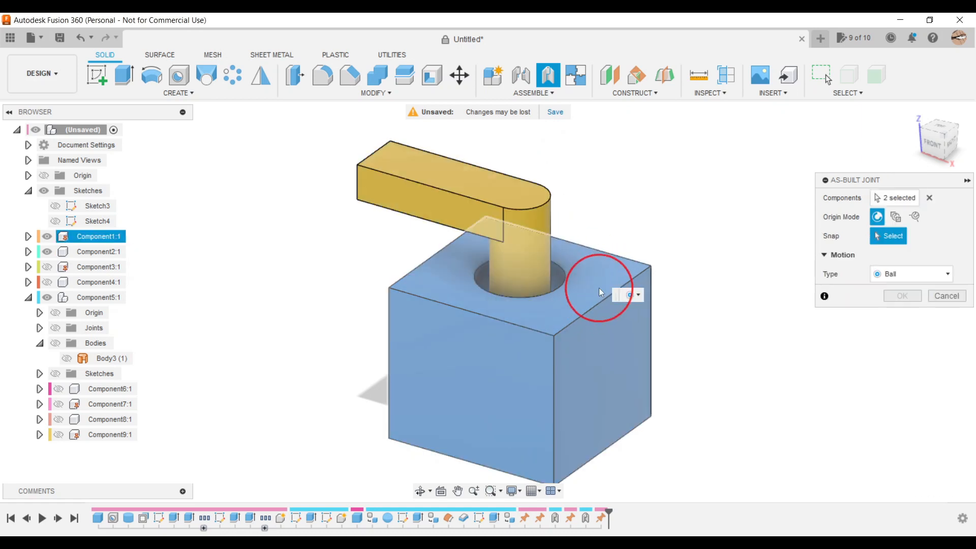
{"action": "left_click", "coordinate": [928, 270]}
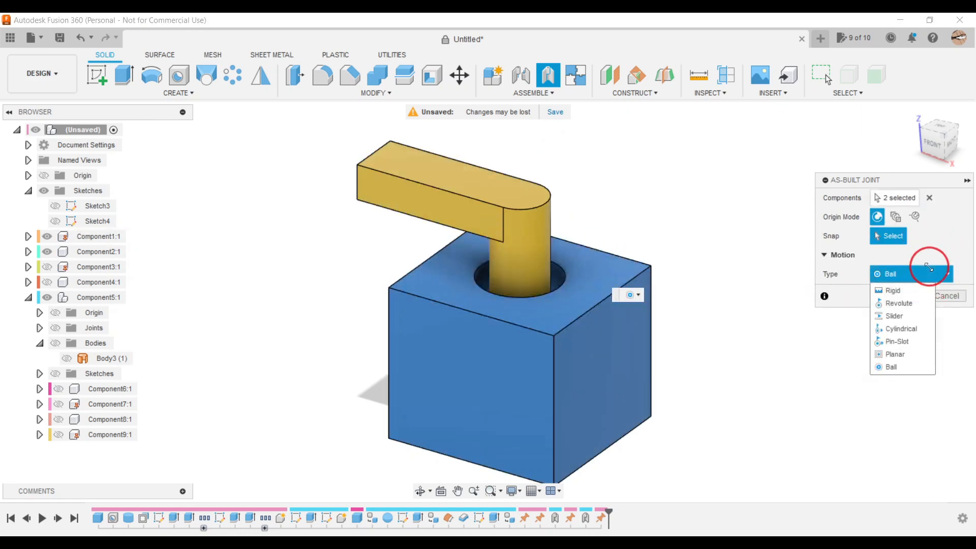
{"action": "left_click", "coordinate": [901, 328]}
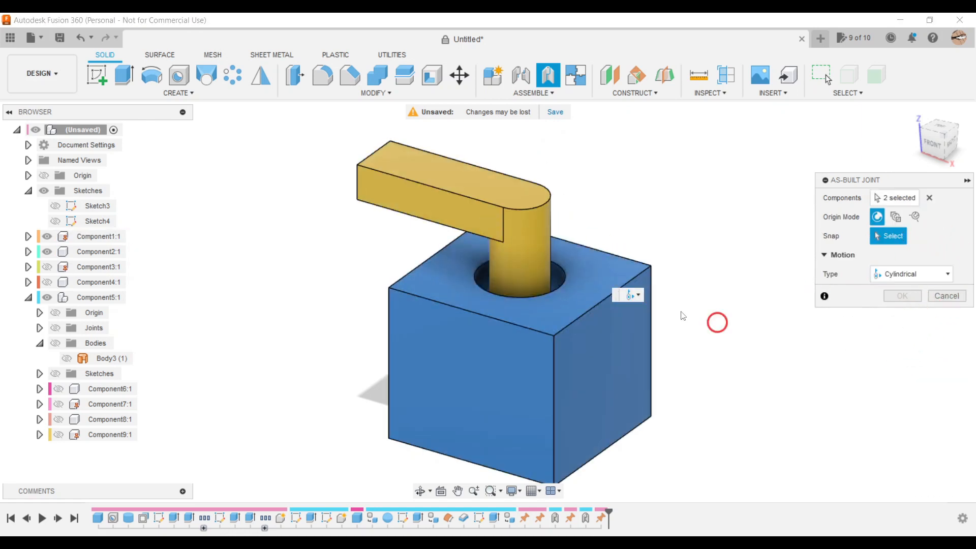
{"action": "left_click", "coordinate": [533, 292]}
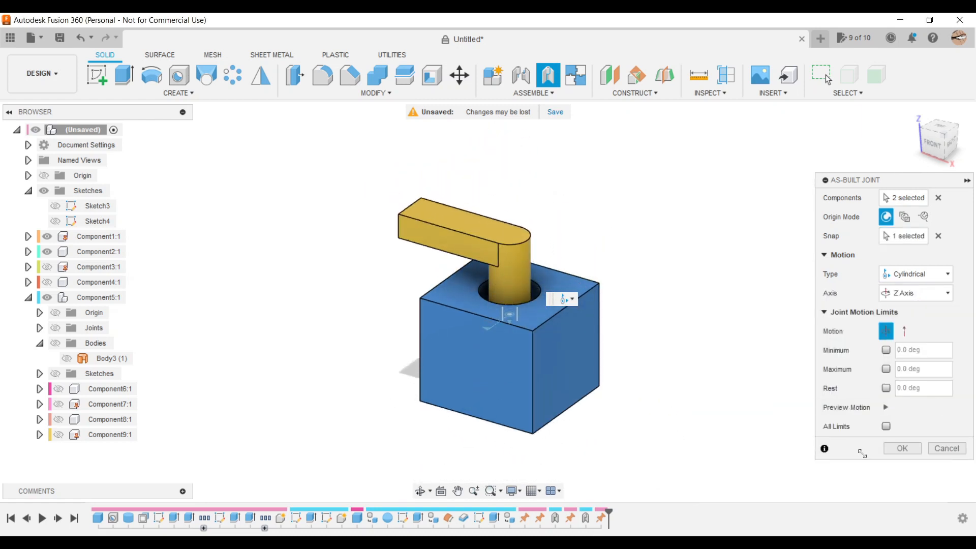
- Change the joint type between the handle and the block to Pin-Slot
{"action": "left_click", "coordinate": [943, 272]}
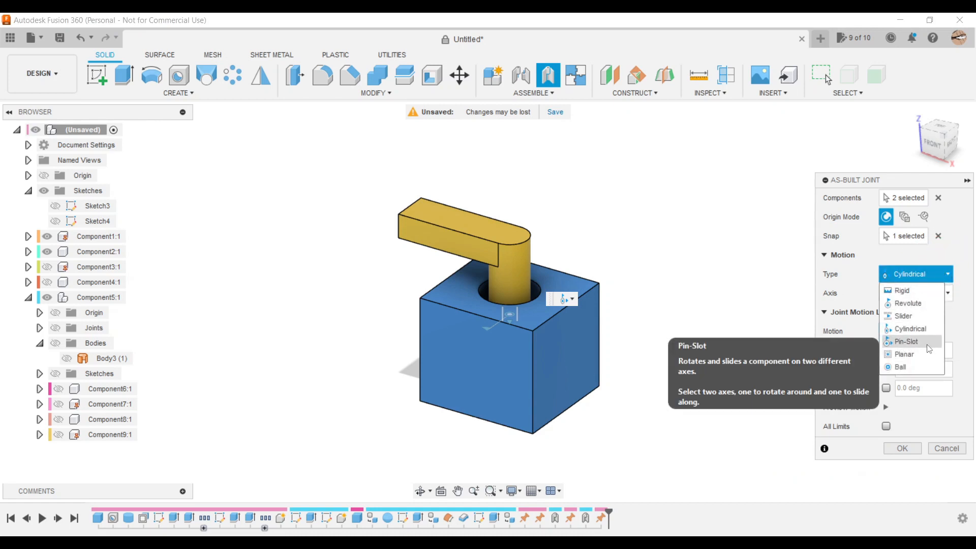
{"action": "left_click", "coordinate": [909, 338]}
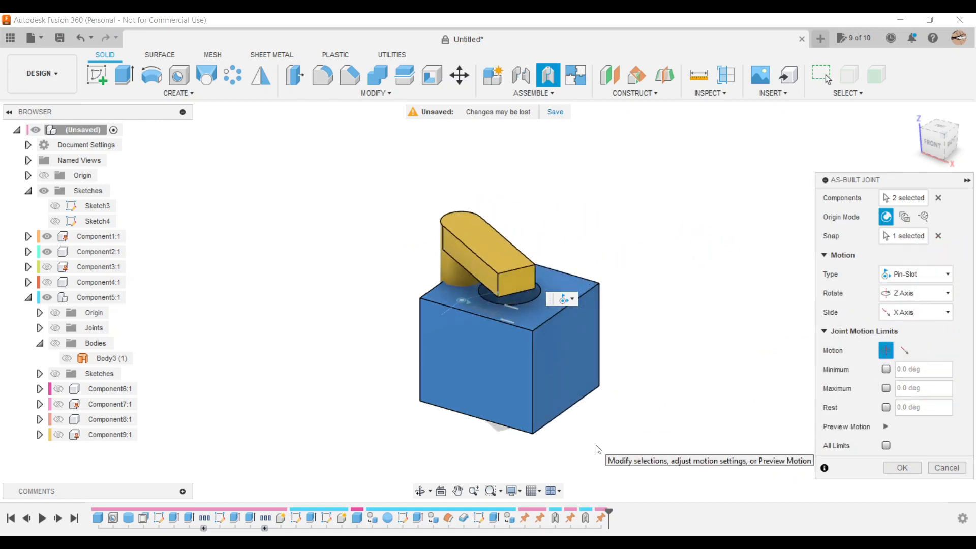